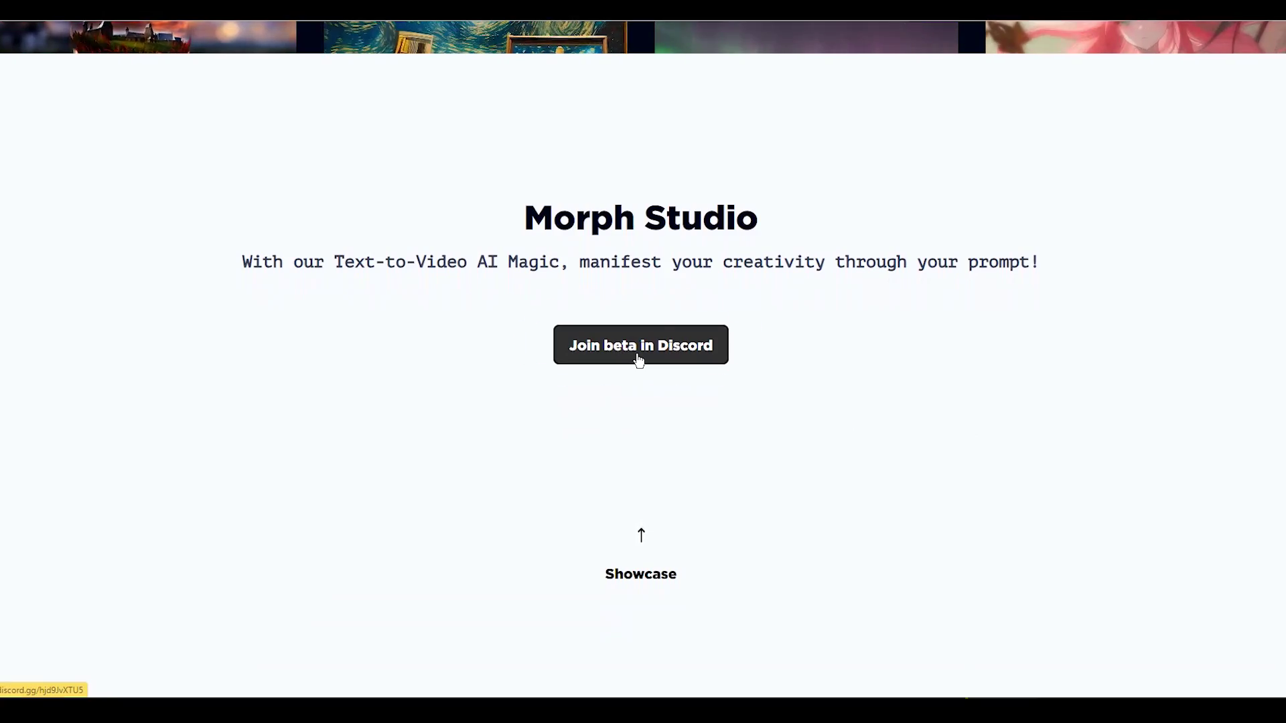
Step: Join the Morph Studio beta server on Discord by accepting its invite
{"action": "left_click", "coordinate": [639, 361]}
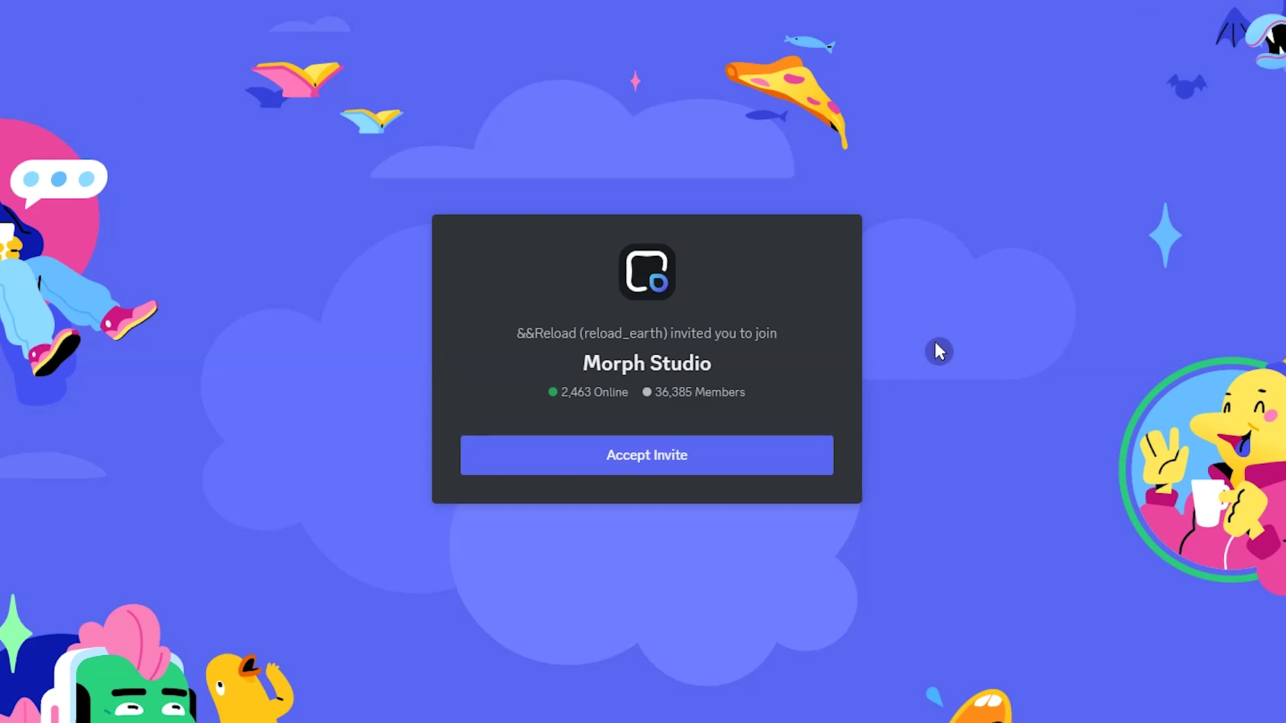
{"action": "left_click", "coordinate": [654, 469]}
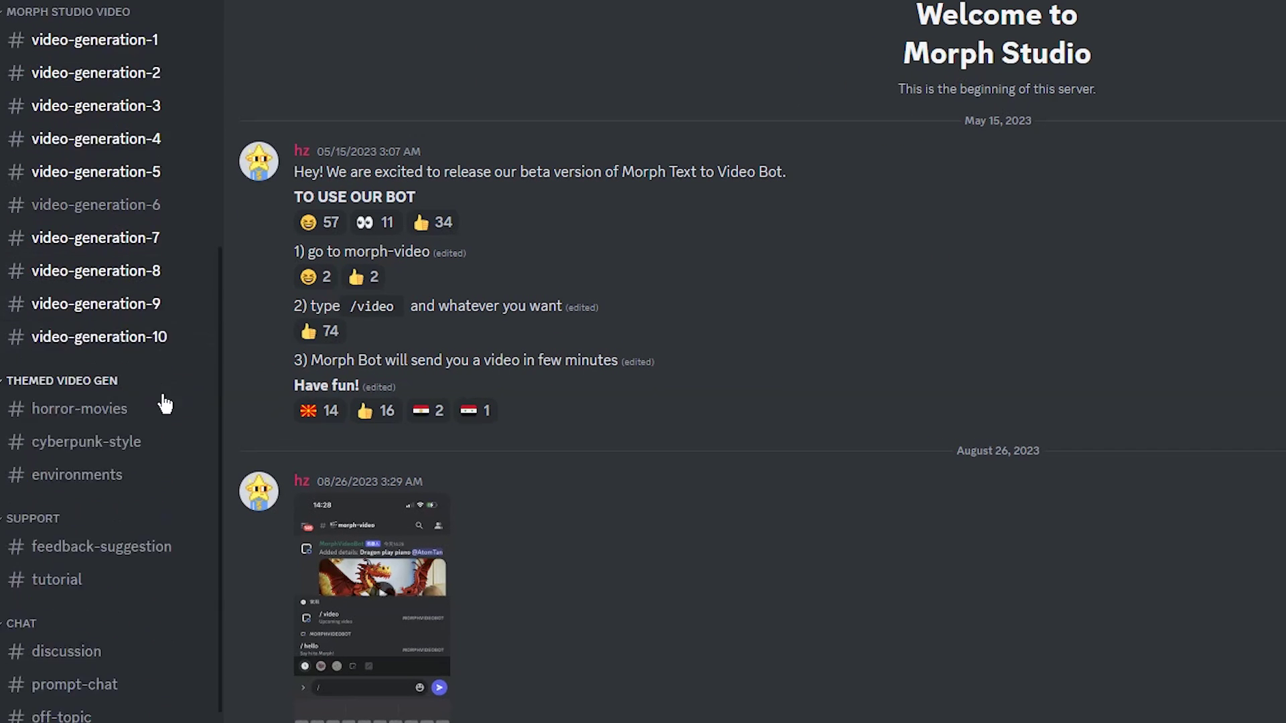
Step: Open the tutorial channel and read the bot usage commands and parameter descriptions
{"action": "scroll", "coordinate": [165, 405], "scroll_direction": "down", "scroll_amount": 3}
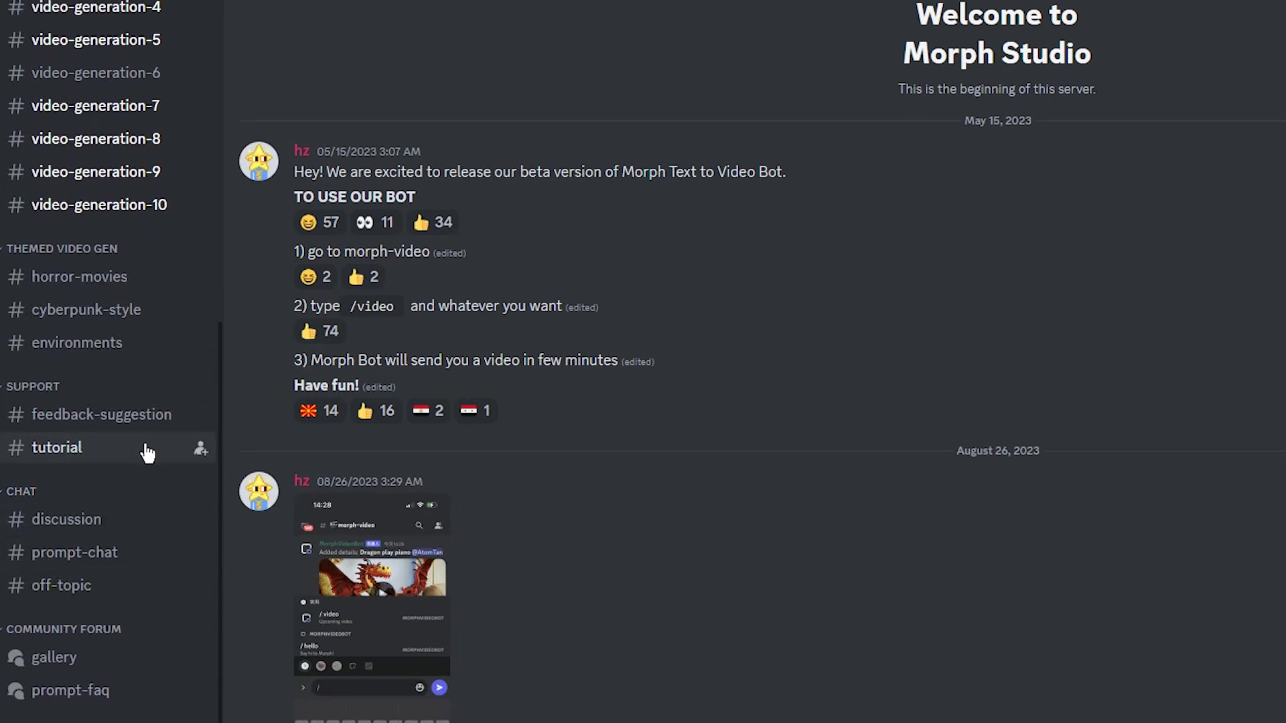
{"action": "left_click", "coordinate": [148, 450]}
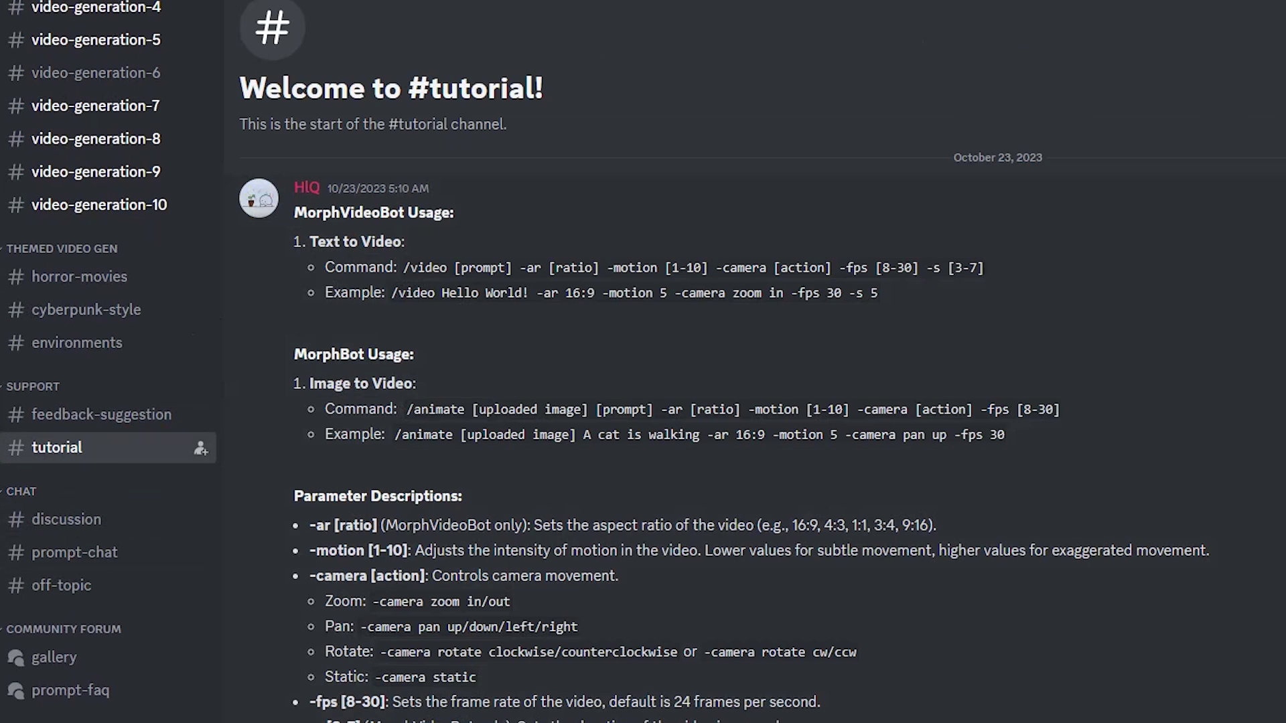
{"action": "scroll", "coordinate": [762, 363], "scroll_direction": "down", "scroll_amount": 2}
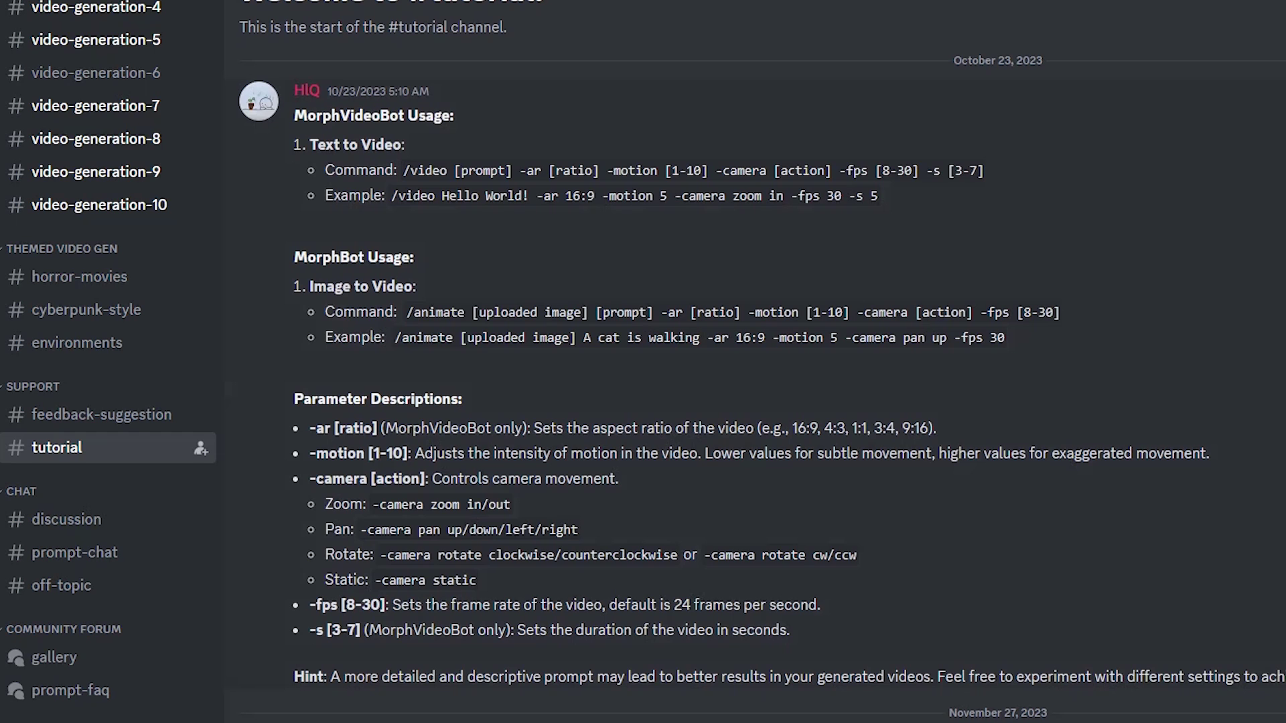
{"action": "scroll", "coordinate": [762, 364], "scroll_direction": "down", "scroll_amount": 10}
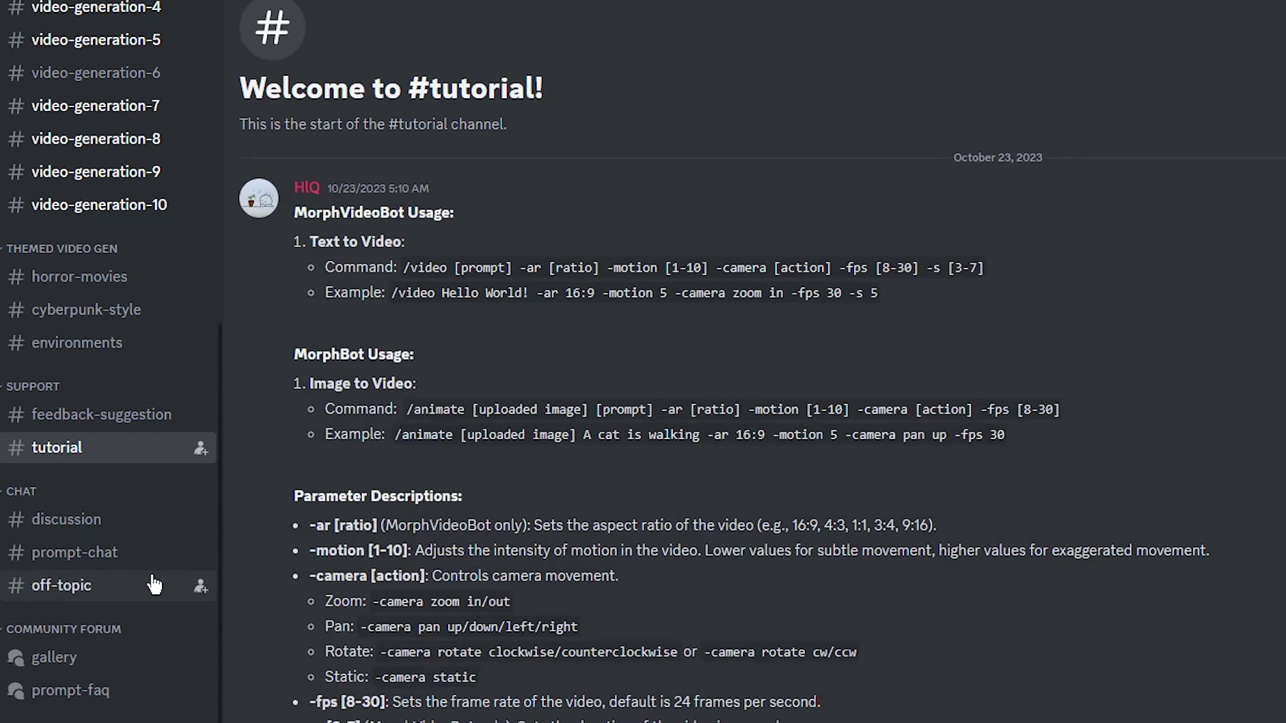
Step: Open the video-generation-10 channel and go to its newest messages
{"action": "scroll", "coordinate": [155, 586], "scroll_direction": "up", "scroll_amount": 5}
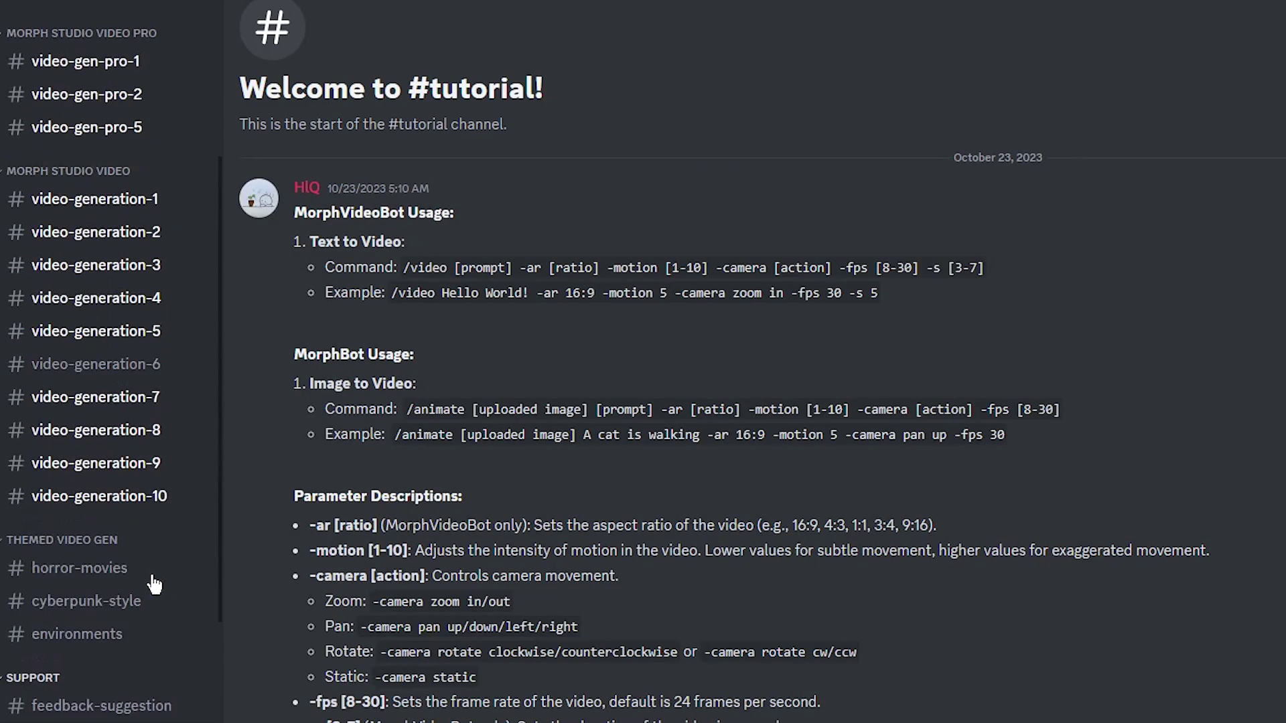
{"action": "scroll", "coordinate": [783, 640], "scroll_direction": "up", "scroll_amount": 2}
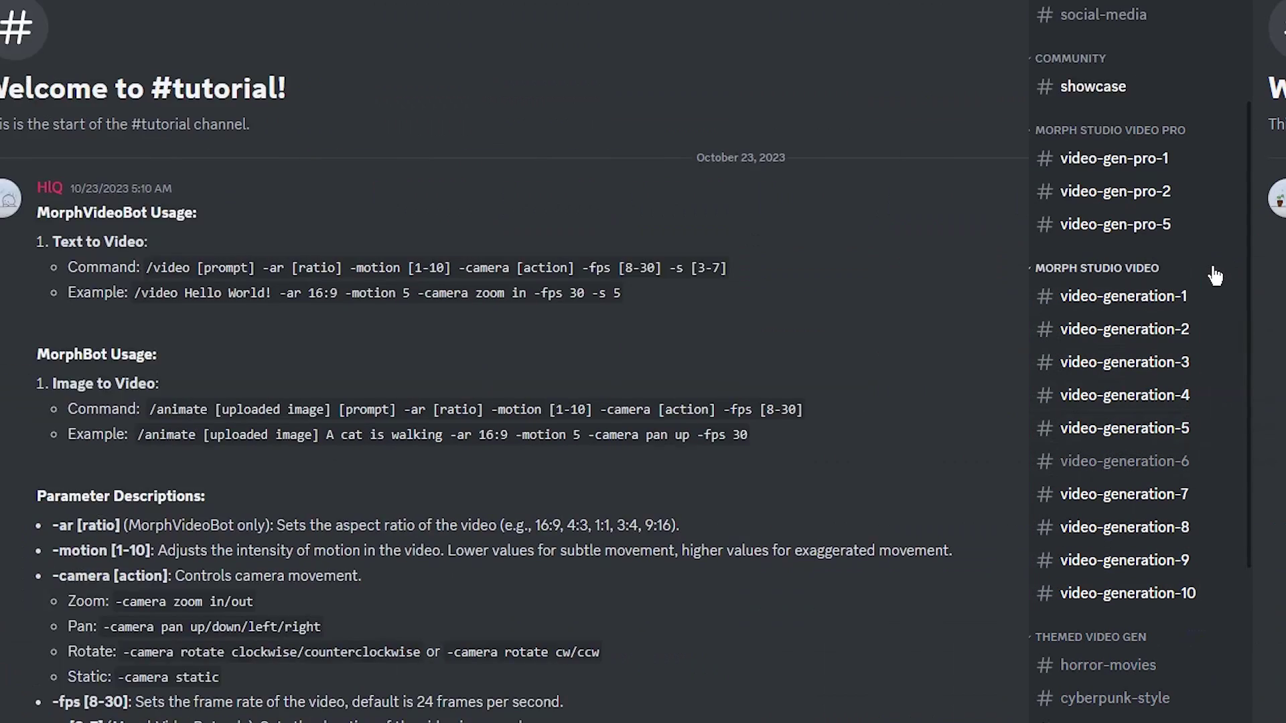
{"action": "left_click", "coordinate": [115, 593]}
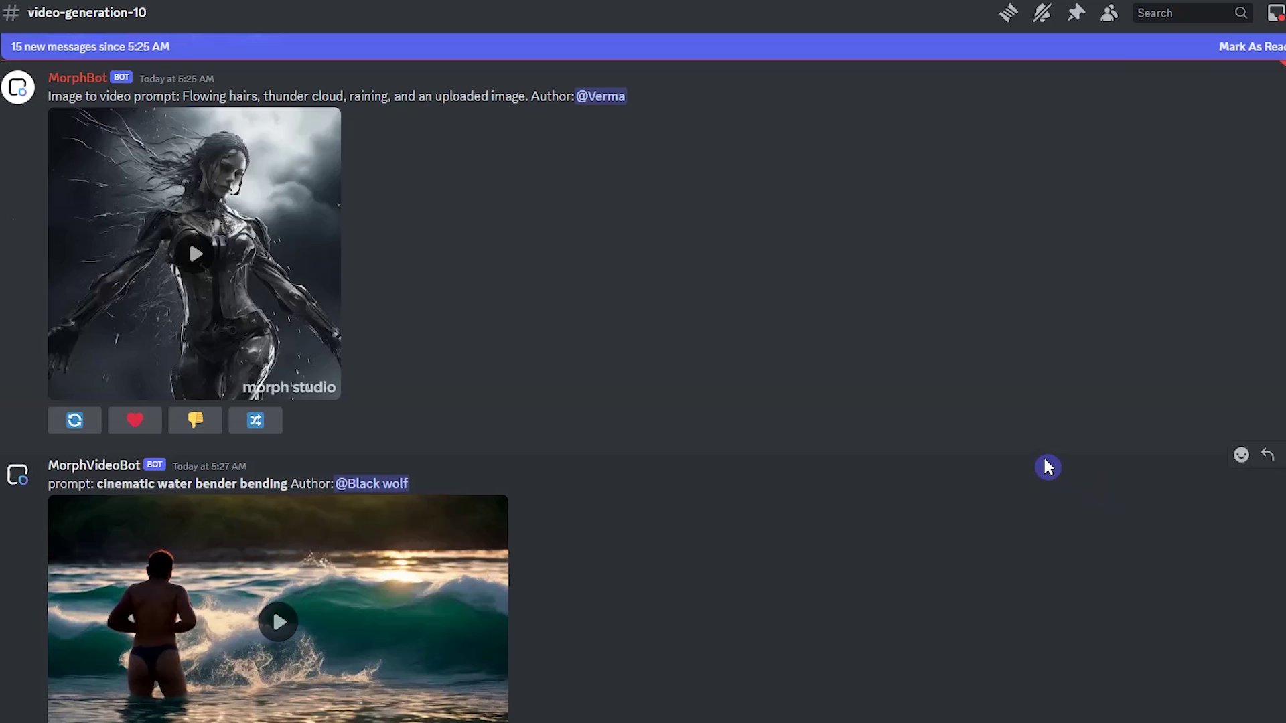
{"action": "scroll", "coordinate": [1047, 465], "scroll_direction": "down", "scroll_amount": 12}
{"action": "scroll", "coordinate": [1045, 463], "scroll_direction": "down", "scroll_amount": 15}
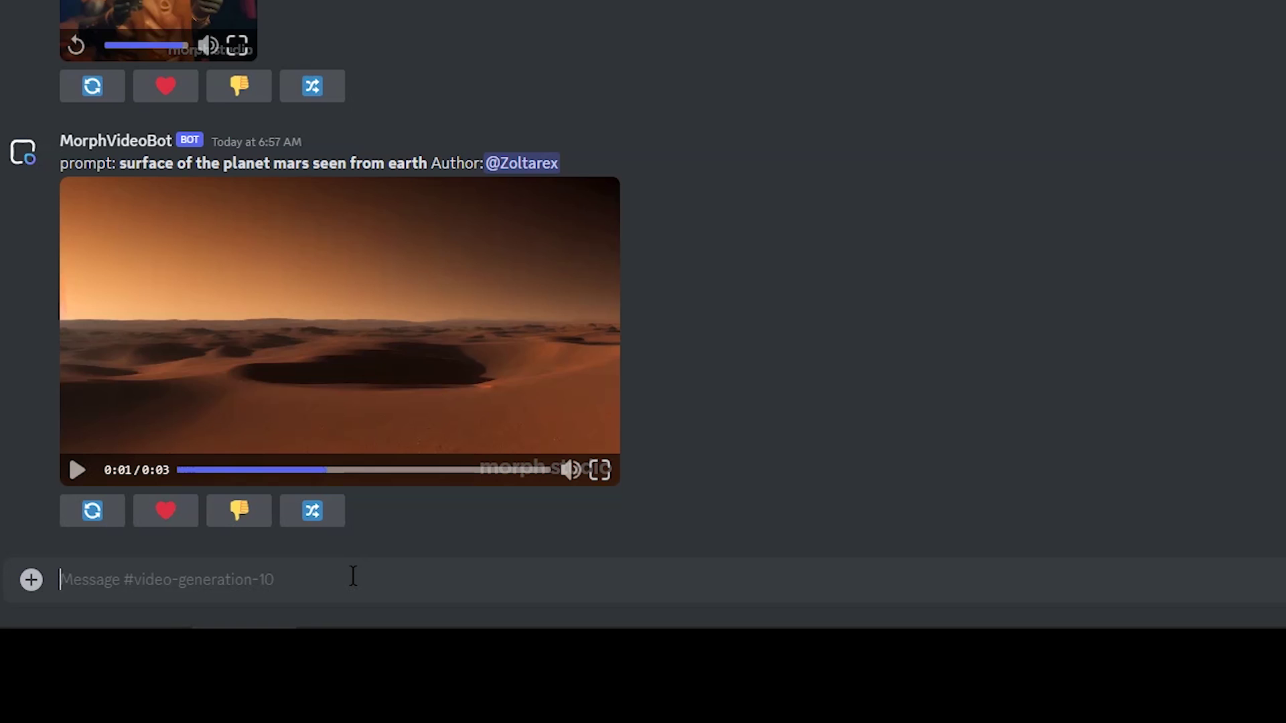
Step: Start a /video text-to-video command in the channel
{"action": "type", "text": "/"}
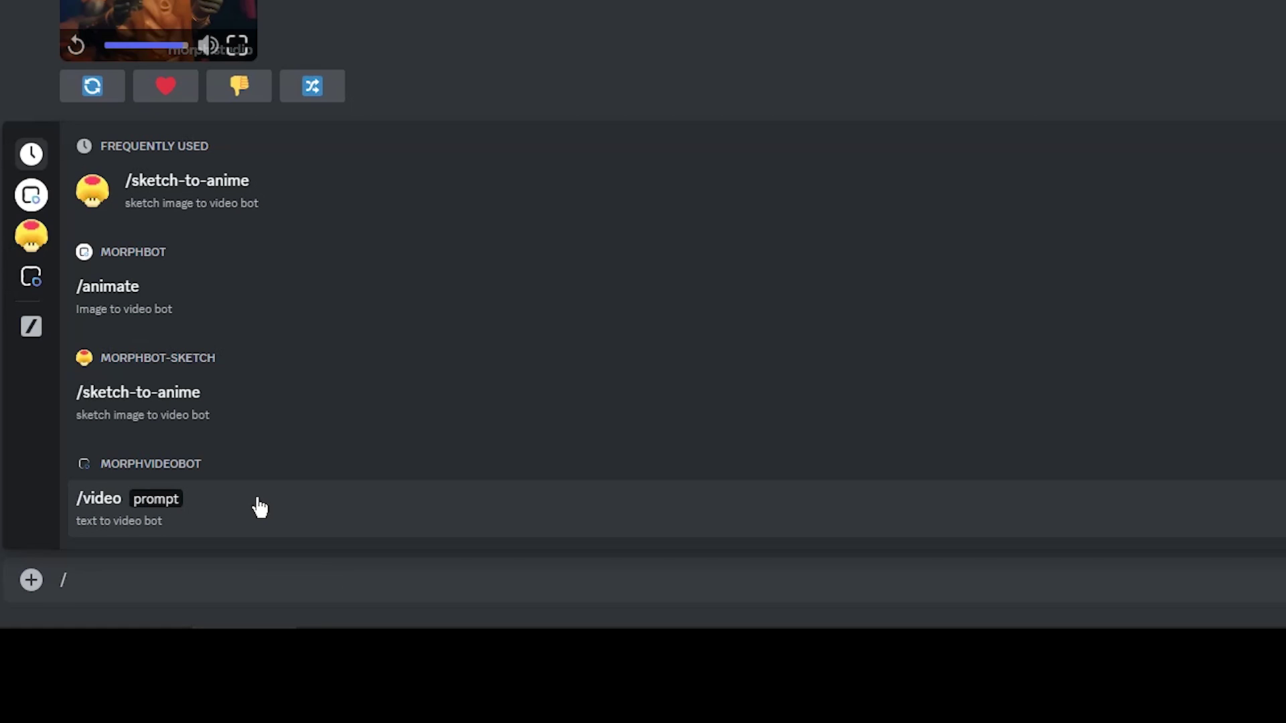
{"action": "left_click", "coordinate": [260, 508]}
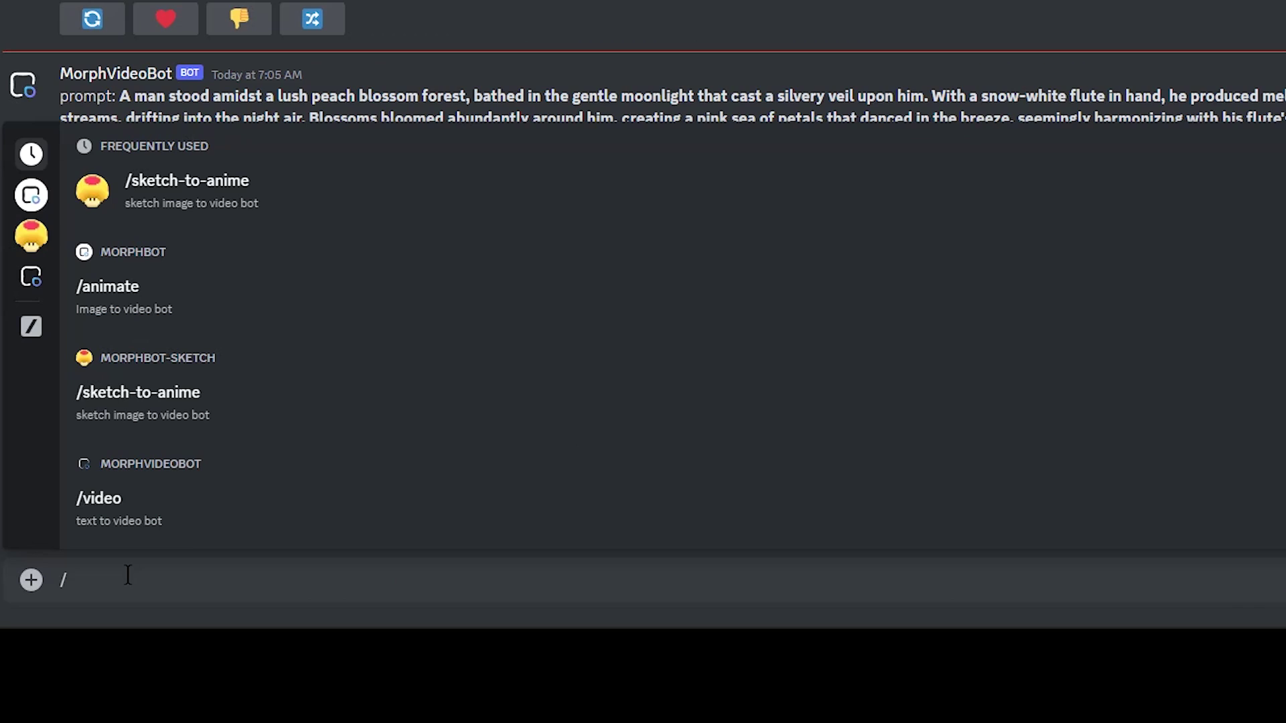
Step: Start an /animate command with its prompt option, and clear the whole command from the message
{"action": "left_click", "coordinate": [381, 304]}
{"action": "left_click", "coordinate": [369, 581]}
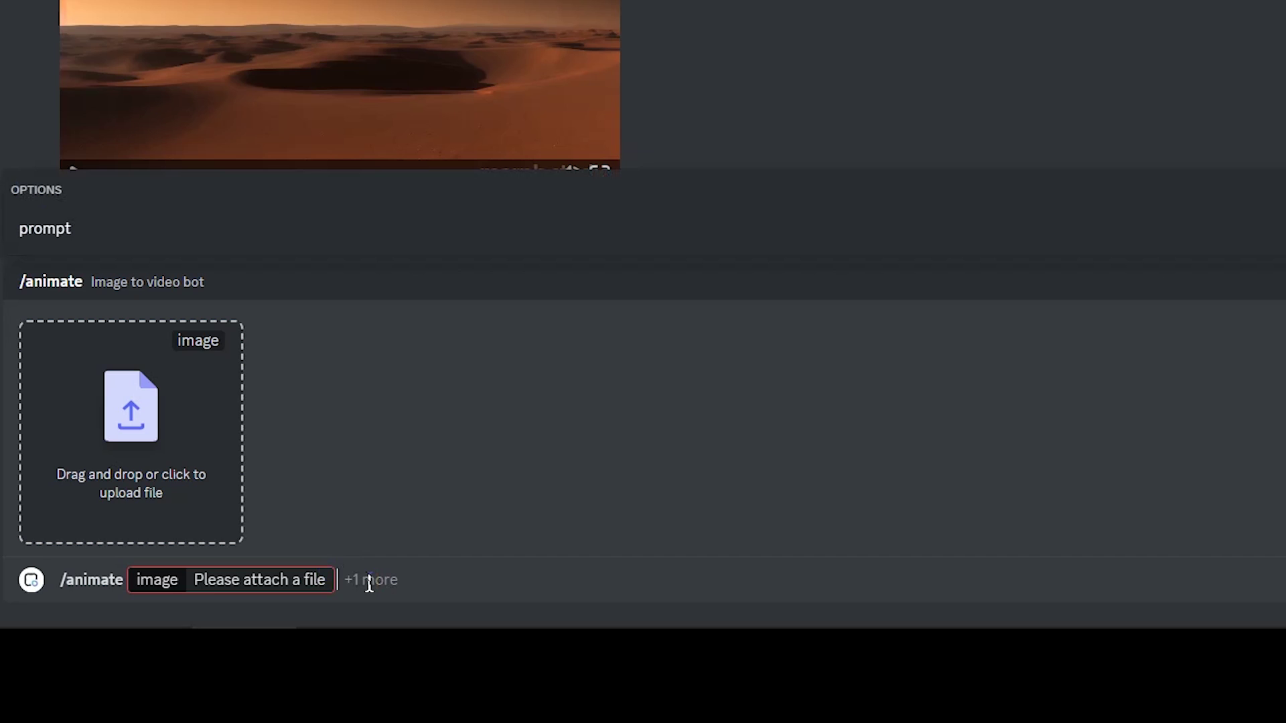
{"action": "left_click", "coordinate": [55, 230]}
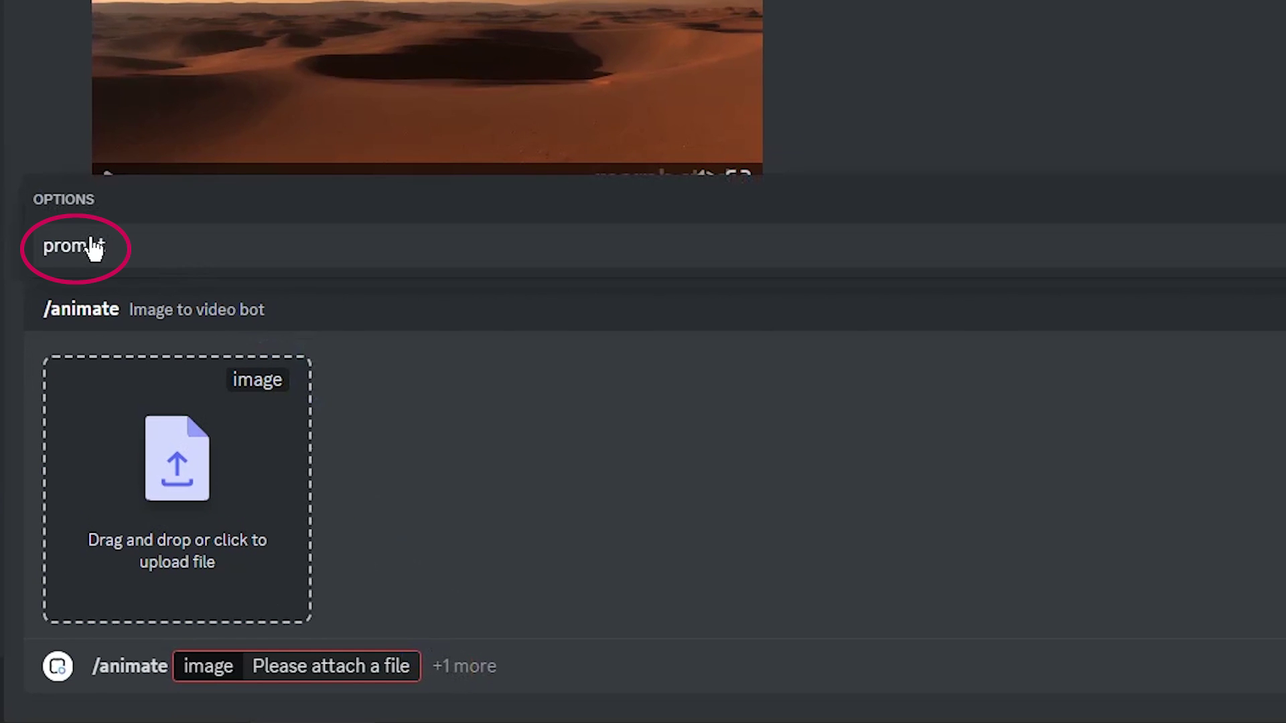
{"action": "left_click", "coordinate": [416, 243]}
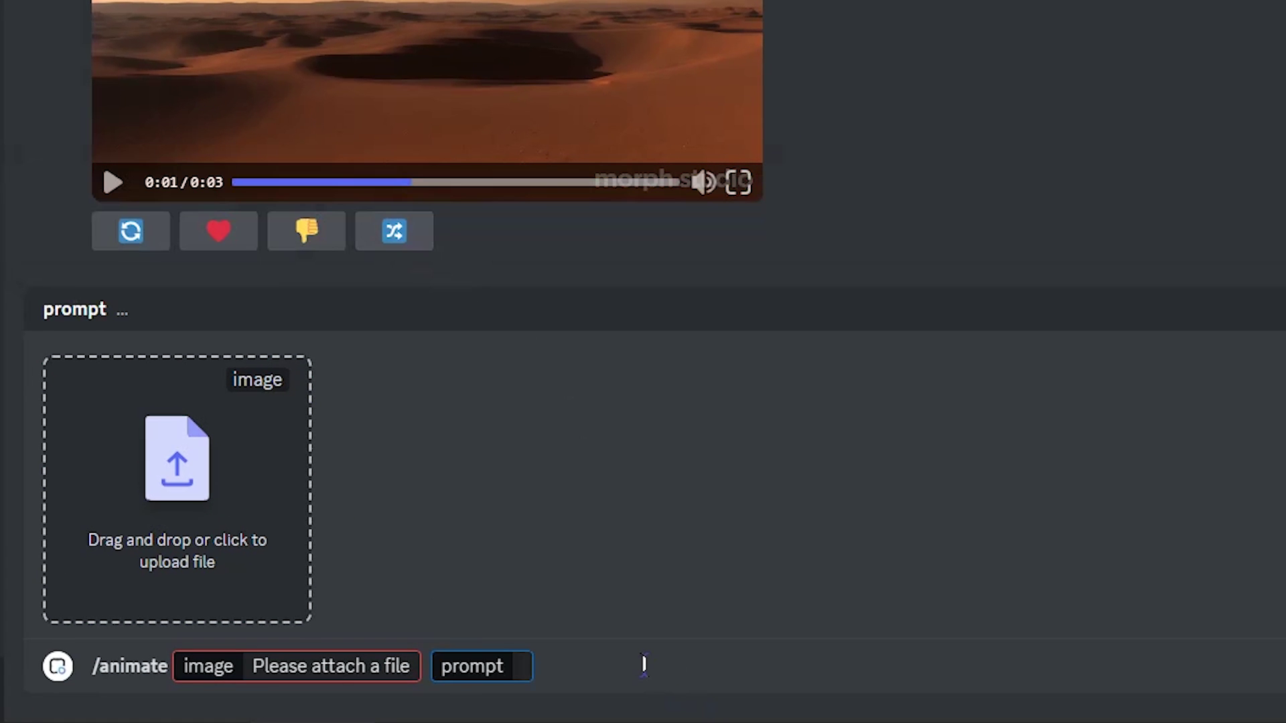
{"action": "key", "text": "BackSpace"}
{"action": "key", "text": "BackSpace"}
{"action": "key", "text": "BackSpace"}
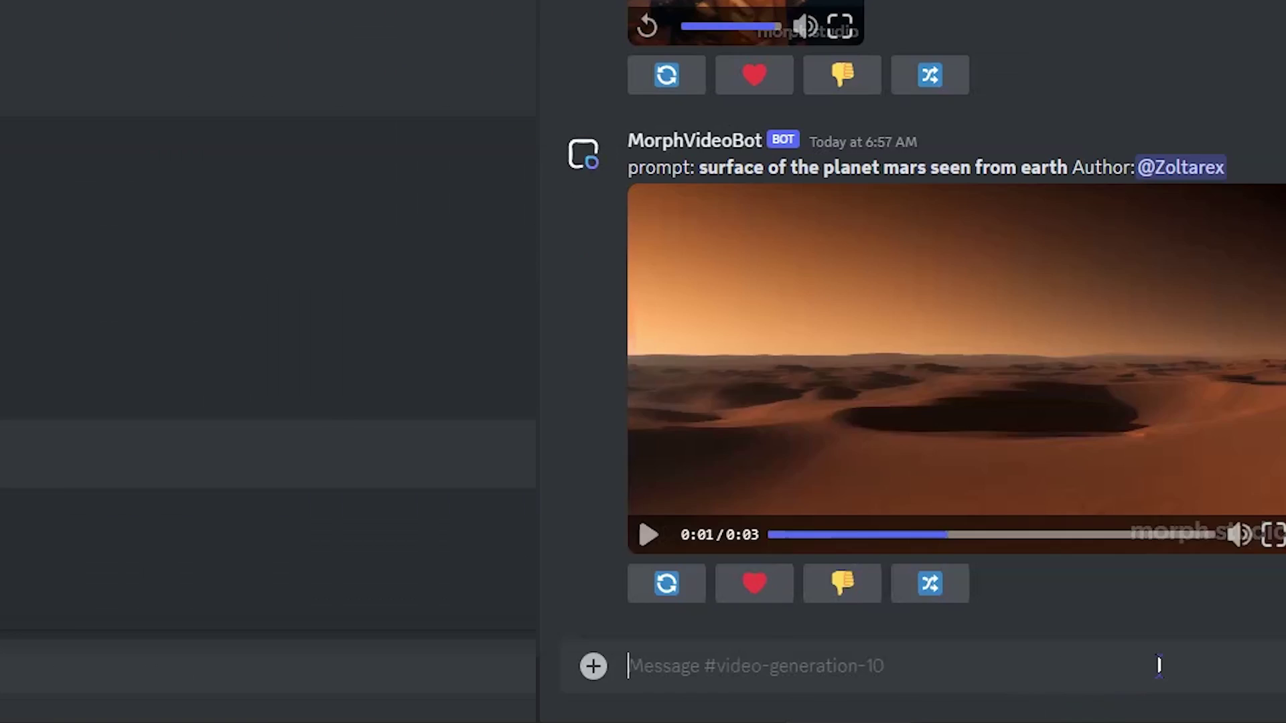
Step: Attach test.jpg to a new /animate command, and remove the attached image
{"action": "type", "text": "/"}
{"action": "left_click", "coordinate": [597, 473]}
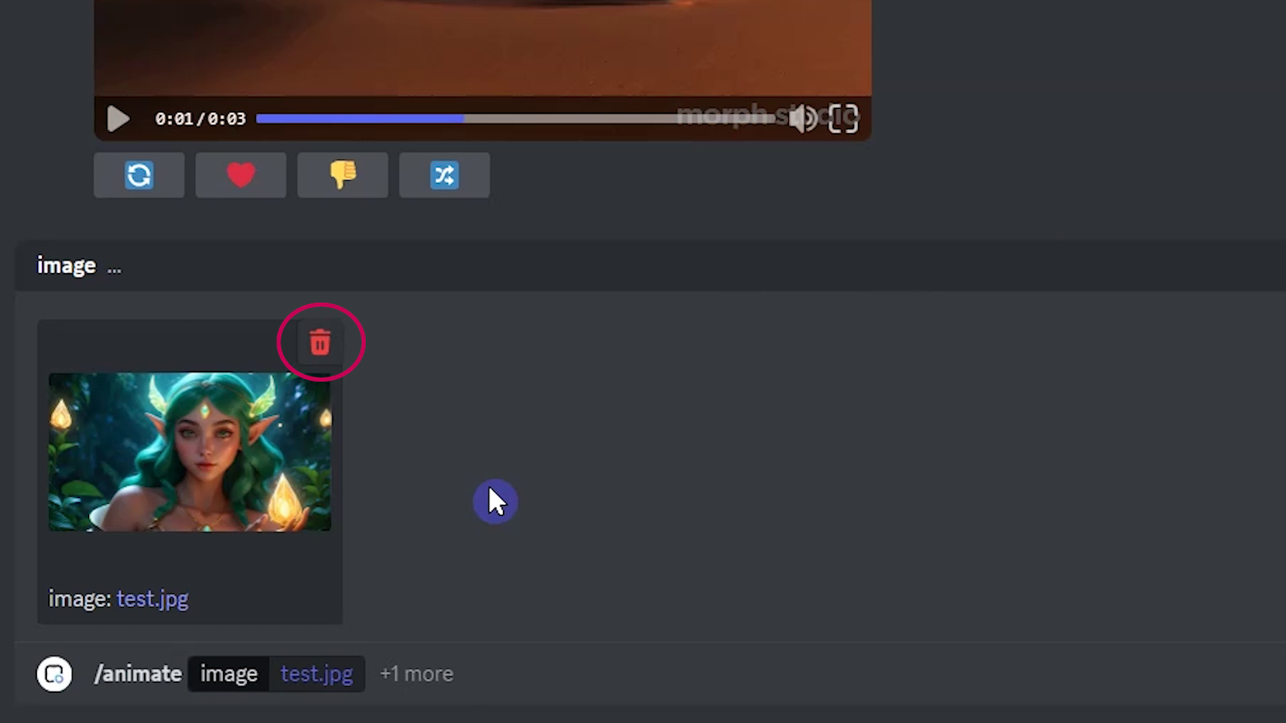
{"action": "left_click", "coordinate": [320, 345]}
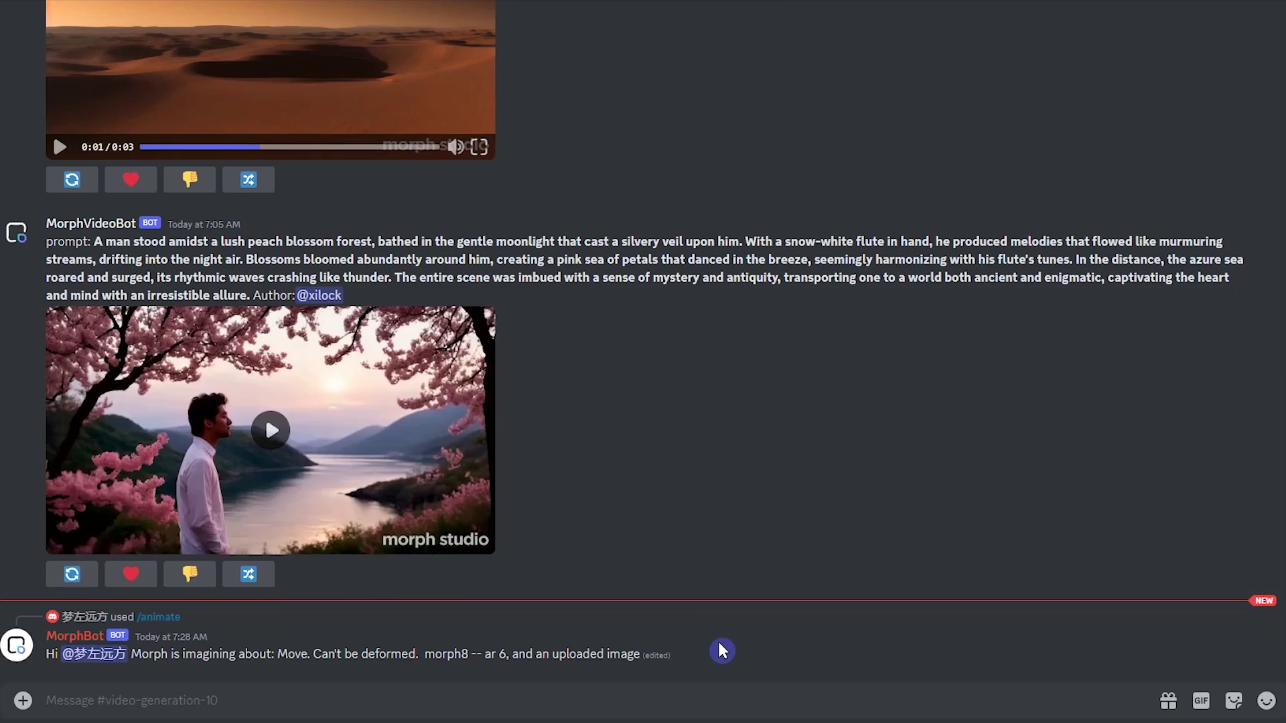
Step: Browse the earlier generated videos in the channel and review the parameter descriptions in the tutorial channel
{"action": "scroll", "coordinate": [720, 645], "scroll_direction": "up", "scroll_amount": 4}
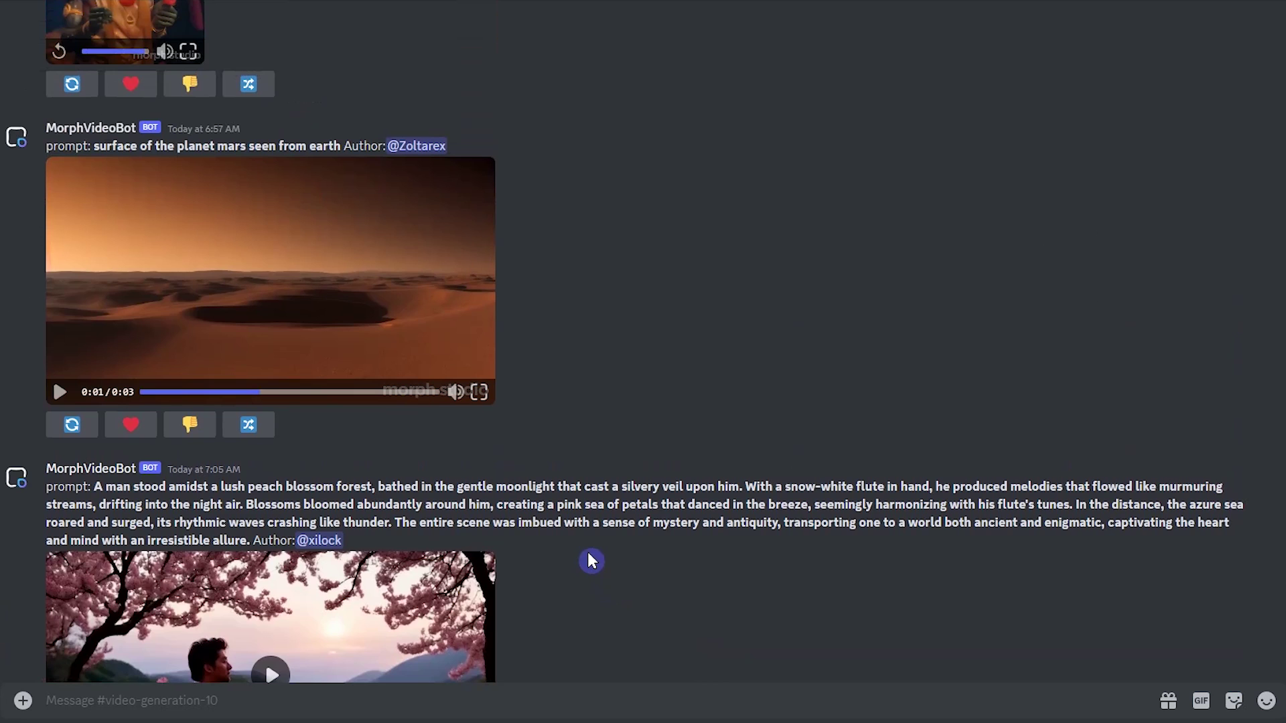
{"action": "scroll", "coordinate": [590, 540], "scroll_direction": "up", "scroll_amount": 12}
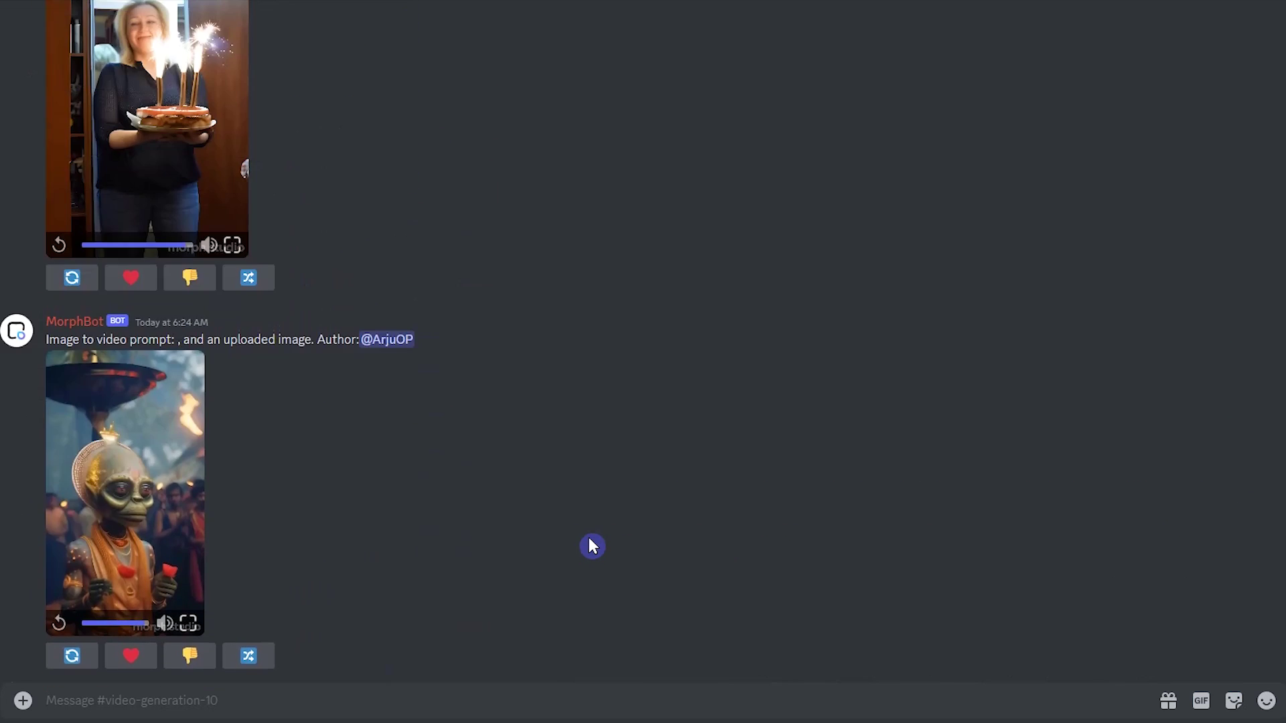
{"action": "scroll", "coordinate": [590, 540], "scroll_direction": "up", "scroll_amount": 15}
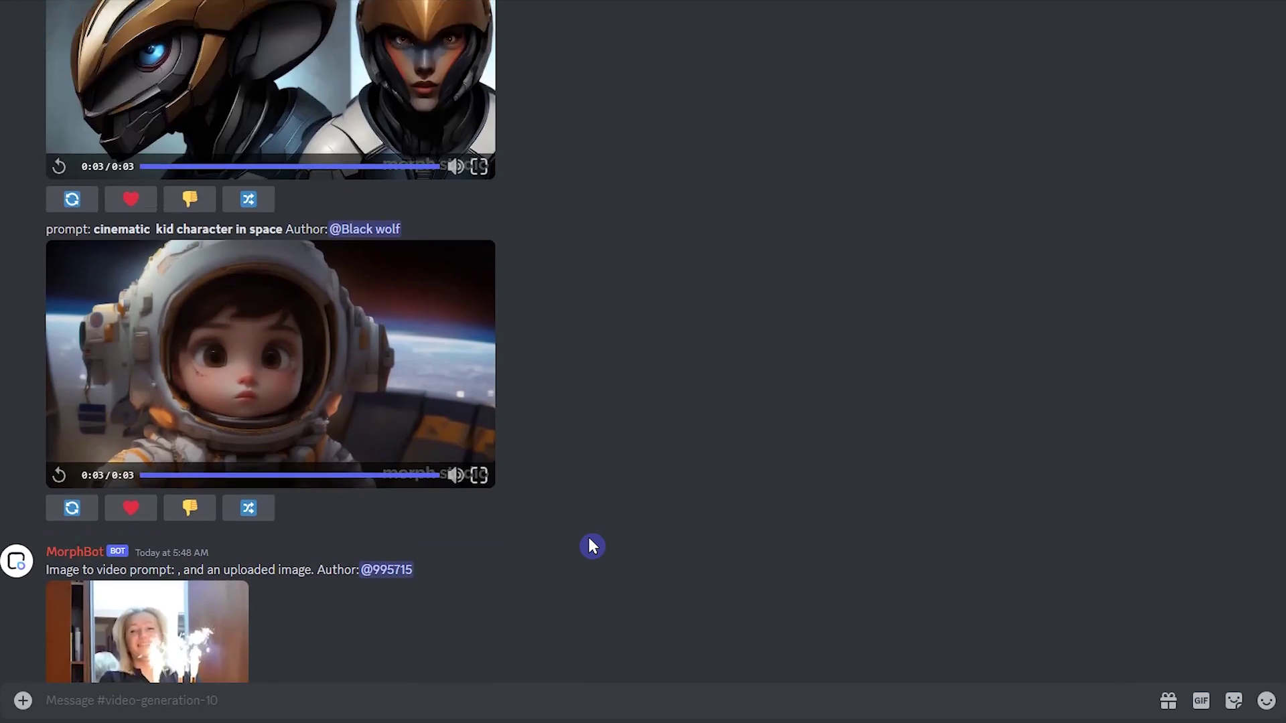
{"action": "scroll", "coordinate": [590, 540], "scroll_direction": "up", "scroll_amount": 15}
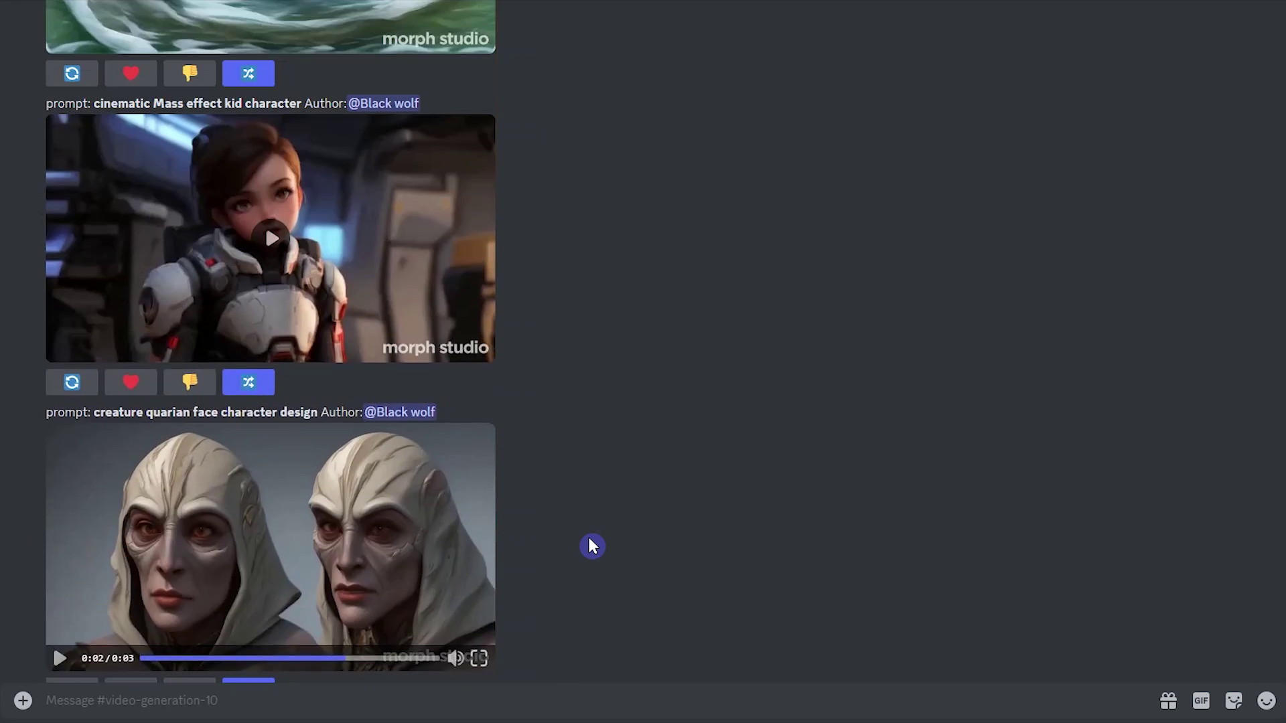
{"action": "scroll", "coordinate": [590, 540], "scroll_direction": "up", "scroll_amount": 2}
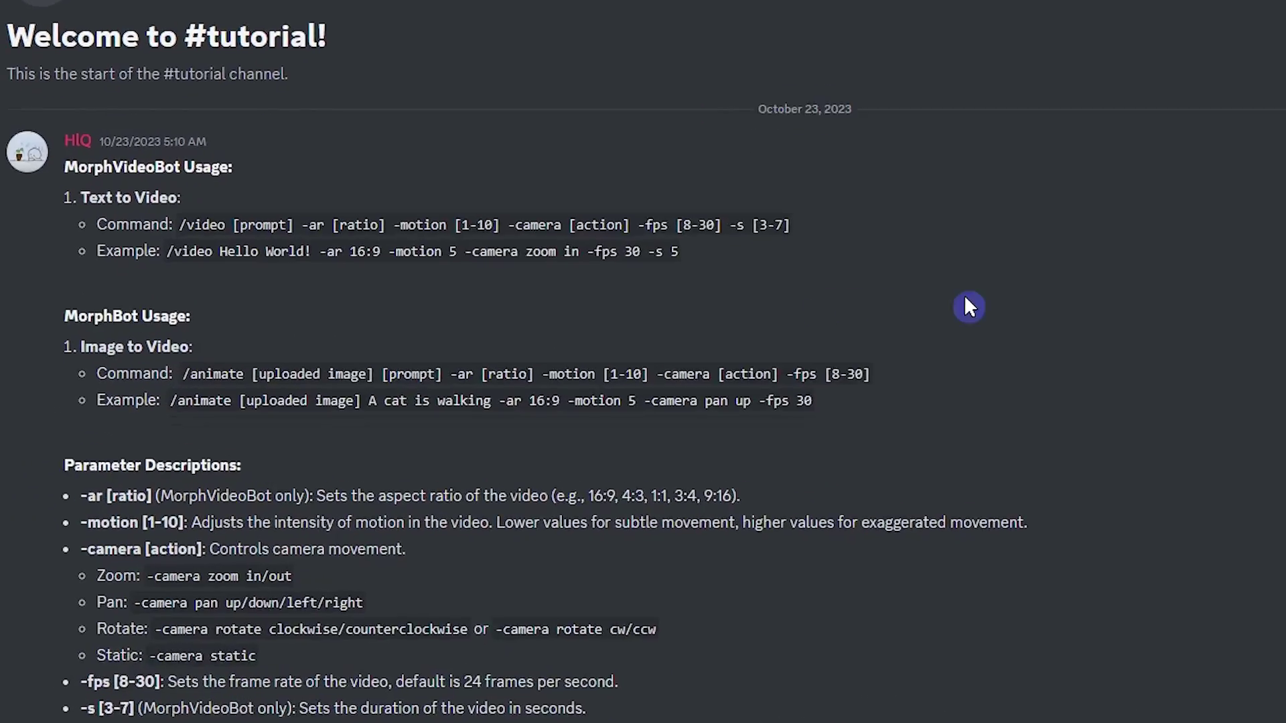
{"action": "scroll", "coordinate": [1082, 311], "scroll_direction": "down", "scroll_amount": 2}
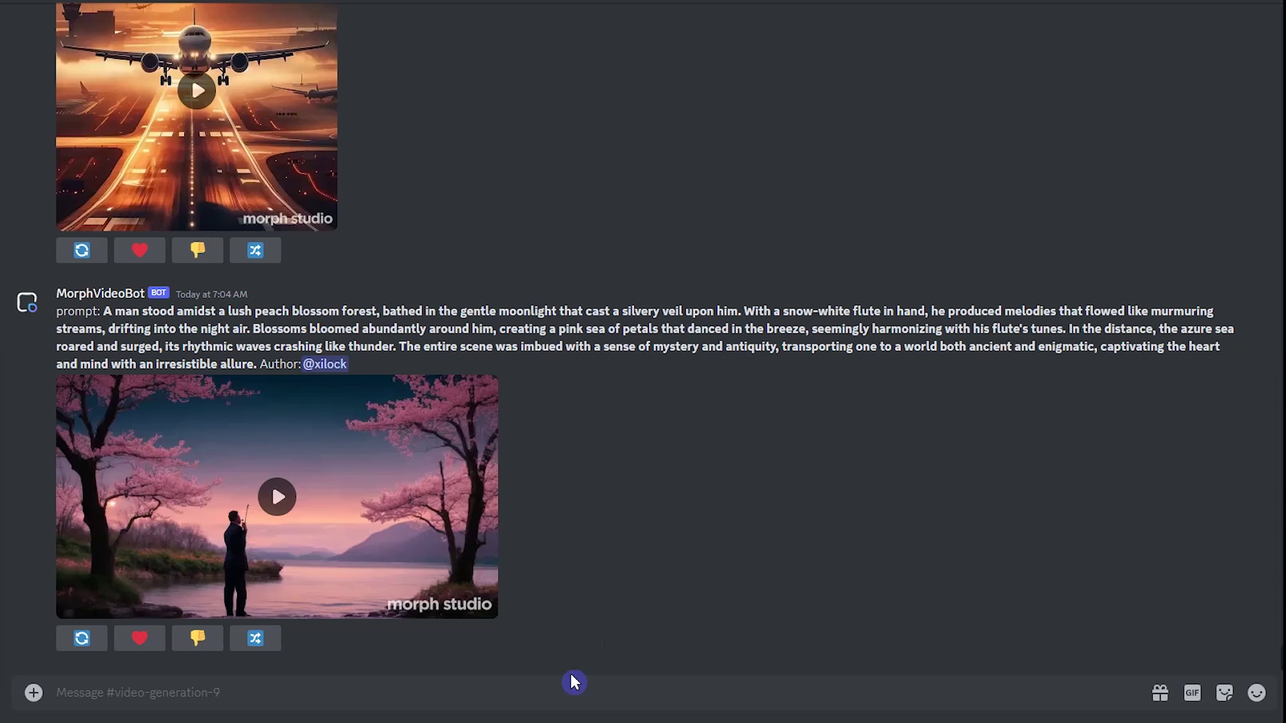
Step: Submit a /video prompt for a Ghibli style woman in a long blue dress on a sunset beach: -ar 16:9 -motion 7 -s 5 -fps 30 best quality
{"action": "left_click", "coordinate": [554, 698]}
{"action": "type", "text": "/"}
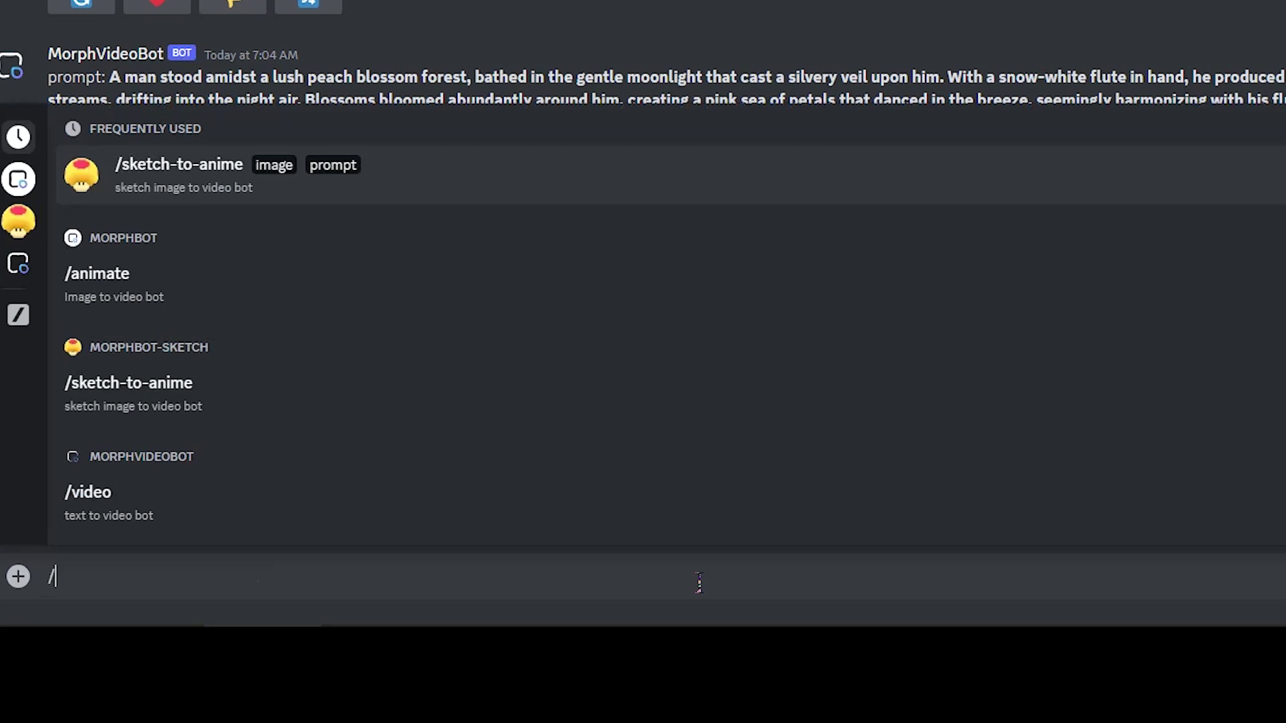
{"action": "type", "text": "video"}
{"action": "left_click", "coordinate": [284, 506]}
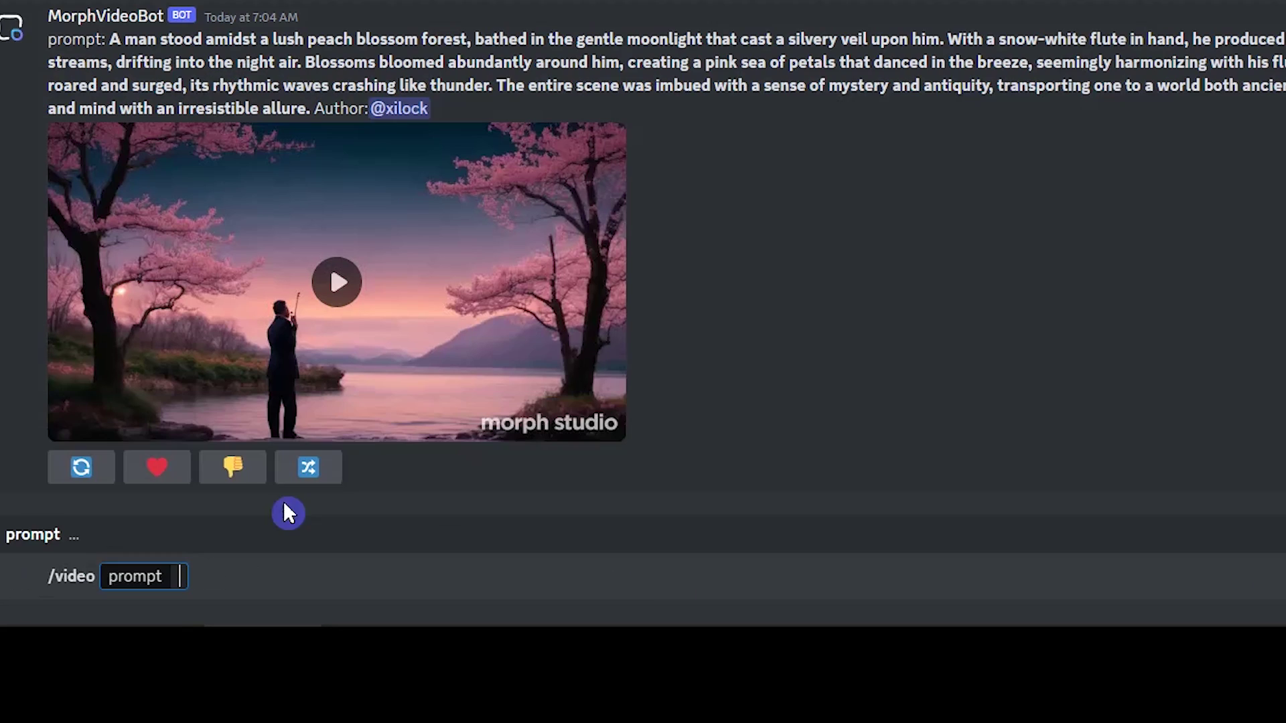
{"action": "type", "text": "Ghibli style, lonely gorgeous woman with a long blue dress, standing on the beach, seeing the sunset, showing a nice smile -ar 16:9 -motion 7 -s 5 -fps 30 best quality"}
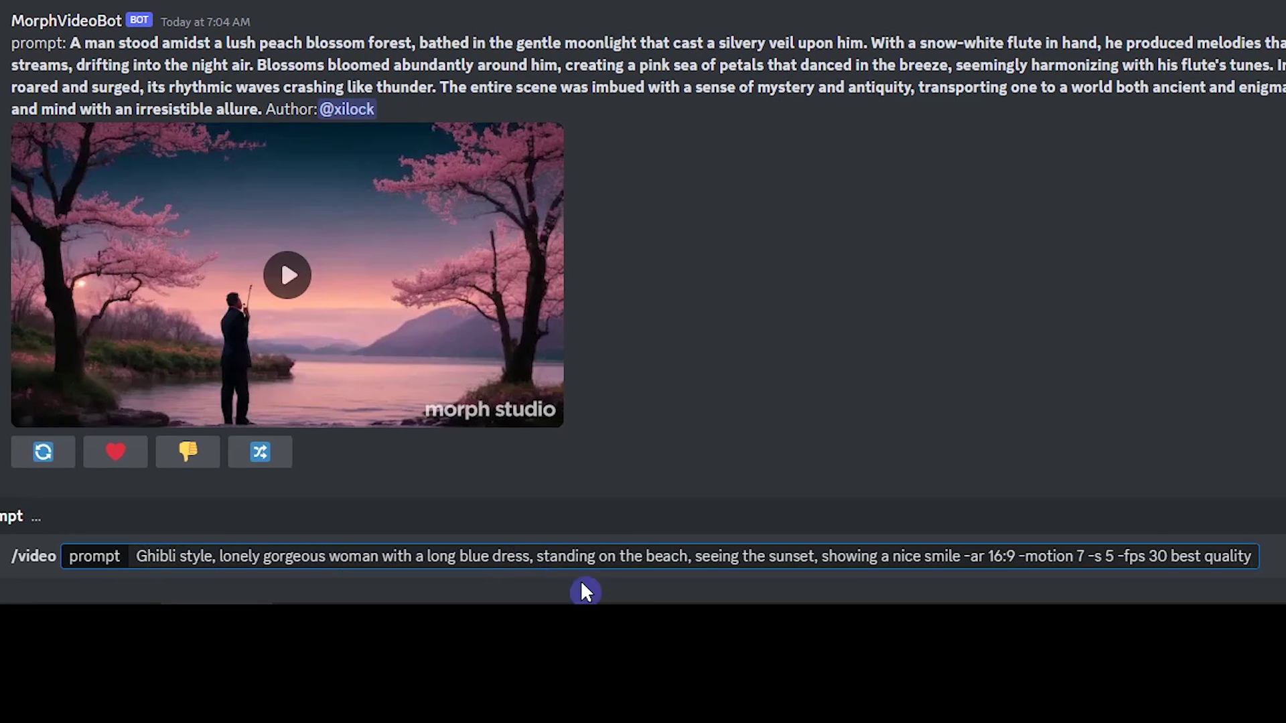
{"action": "key", "text": "Return"}
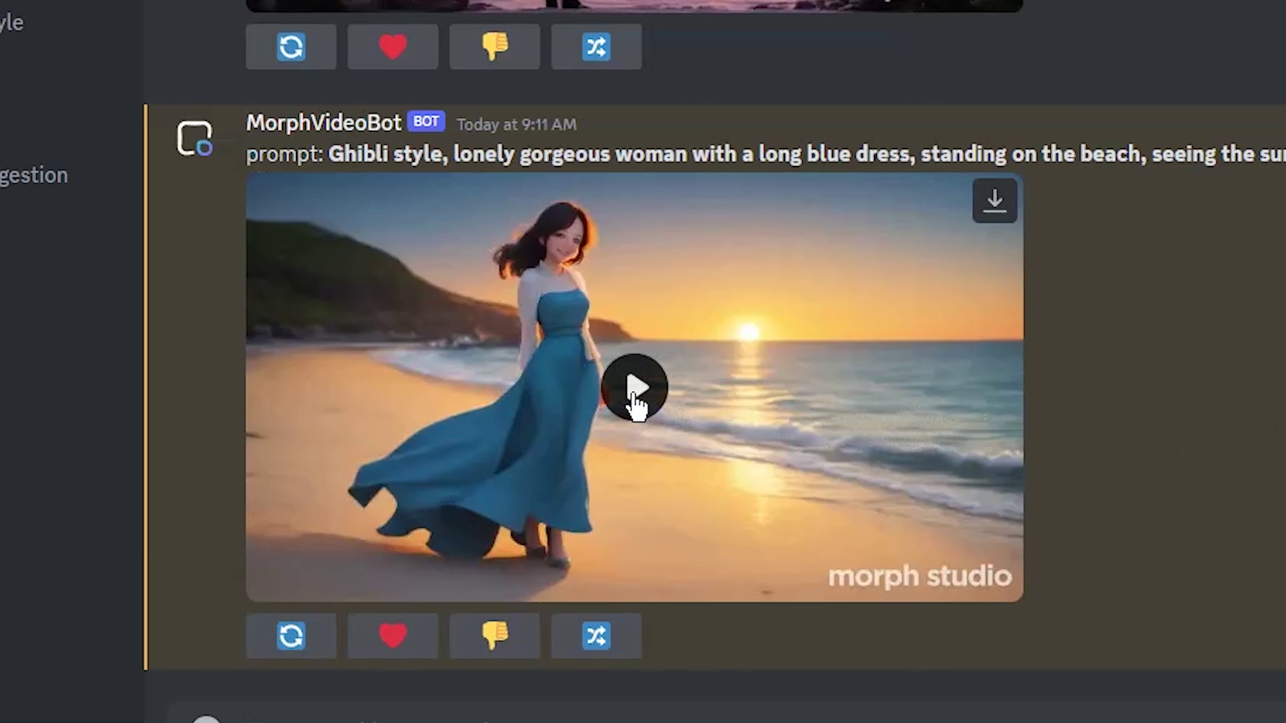
Step: Play the generated beach video and open its prompt for editing to review the text
{"action": "left_click", "coordinate": [634, 395]}
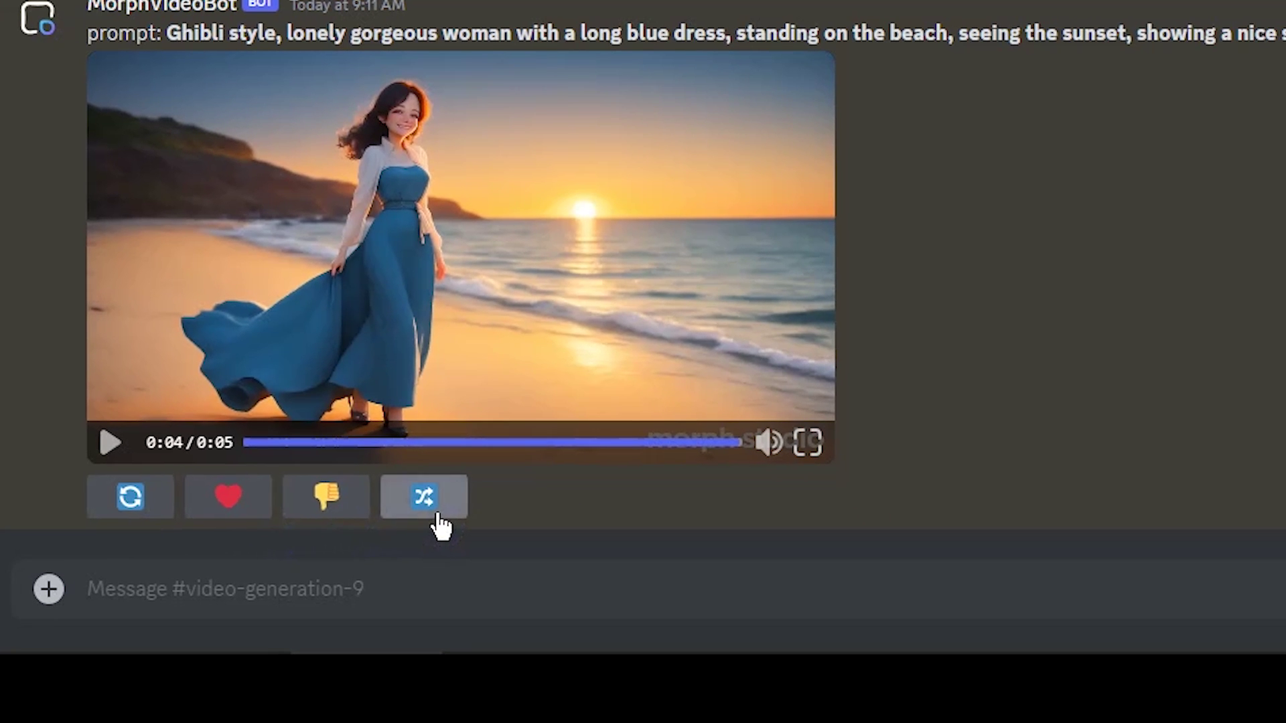
{"action": "left_click", "coordinate": [437, 517]}
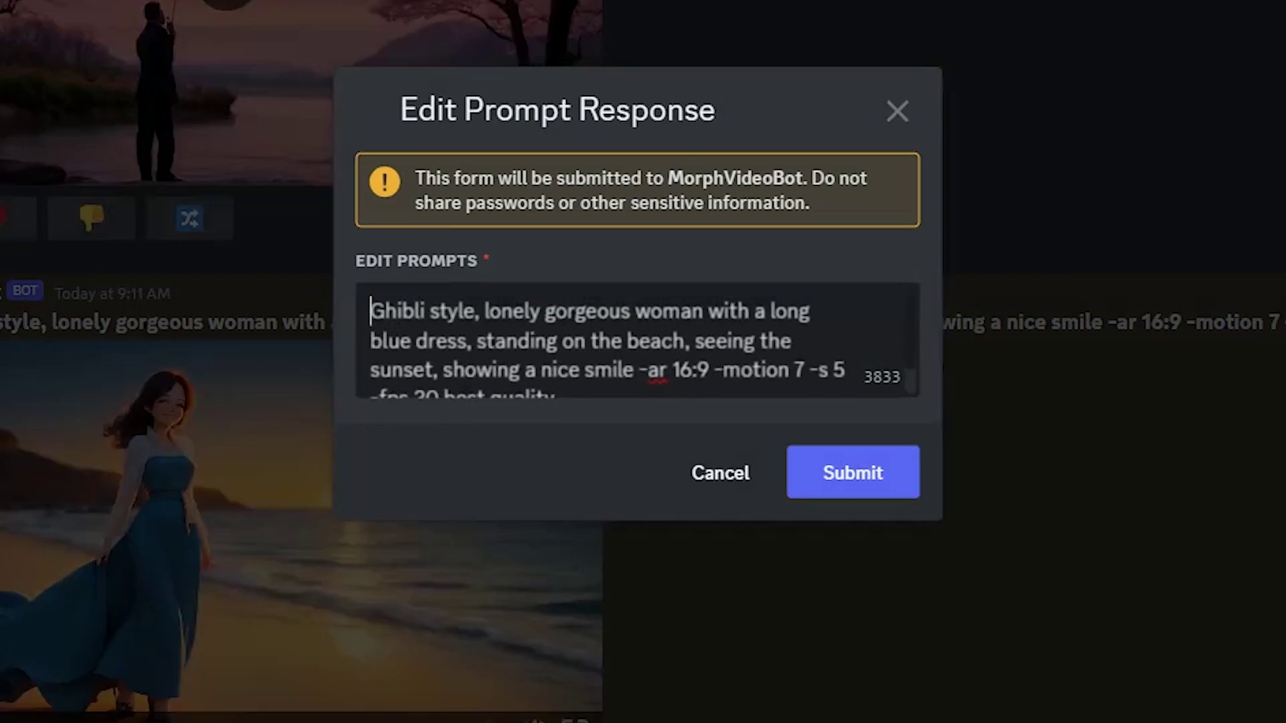
{"action": "scroll", "coordinate": [824, 355], "scroll_direction": "down", "scroll_amount": 1}
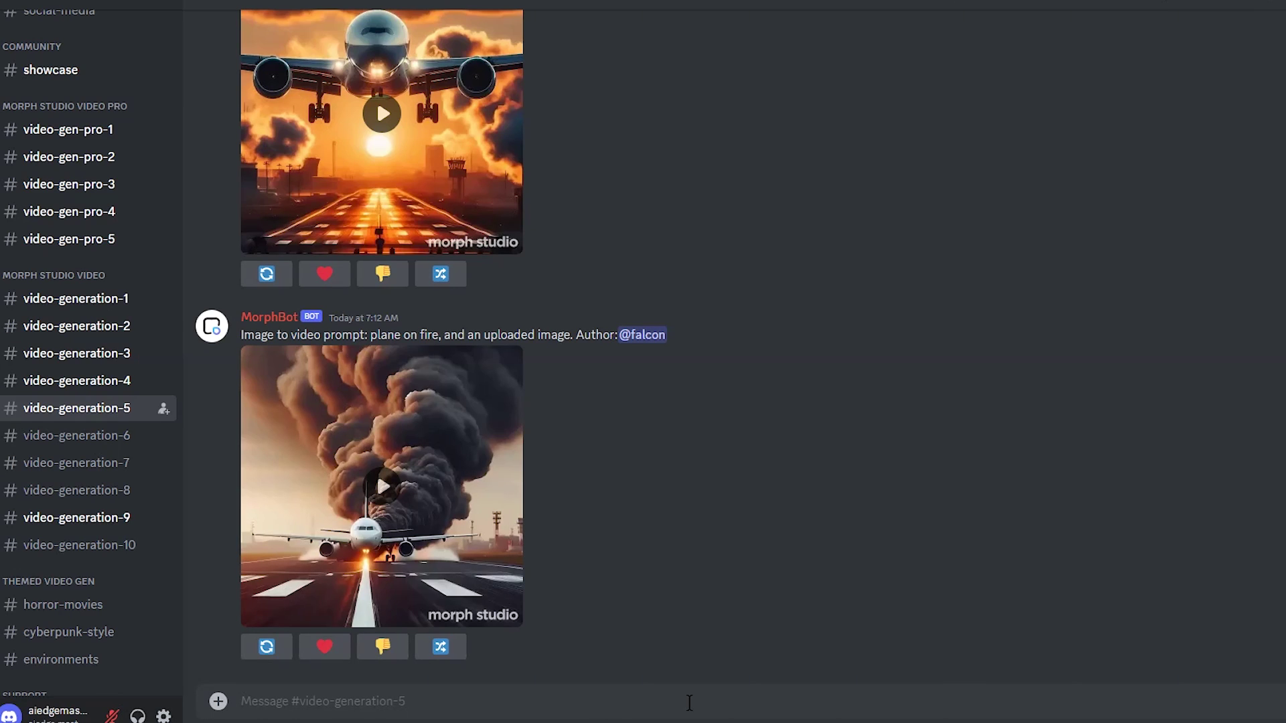
Step: Compose an /animate command with the image test.jpg and the optional prompt "girl smiling"
{"action": "type", "text": "/"}
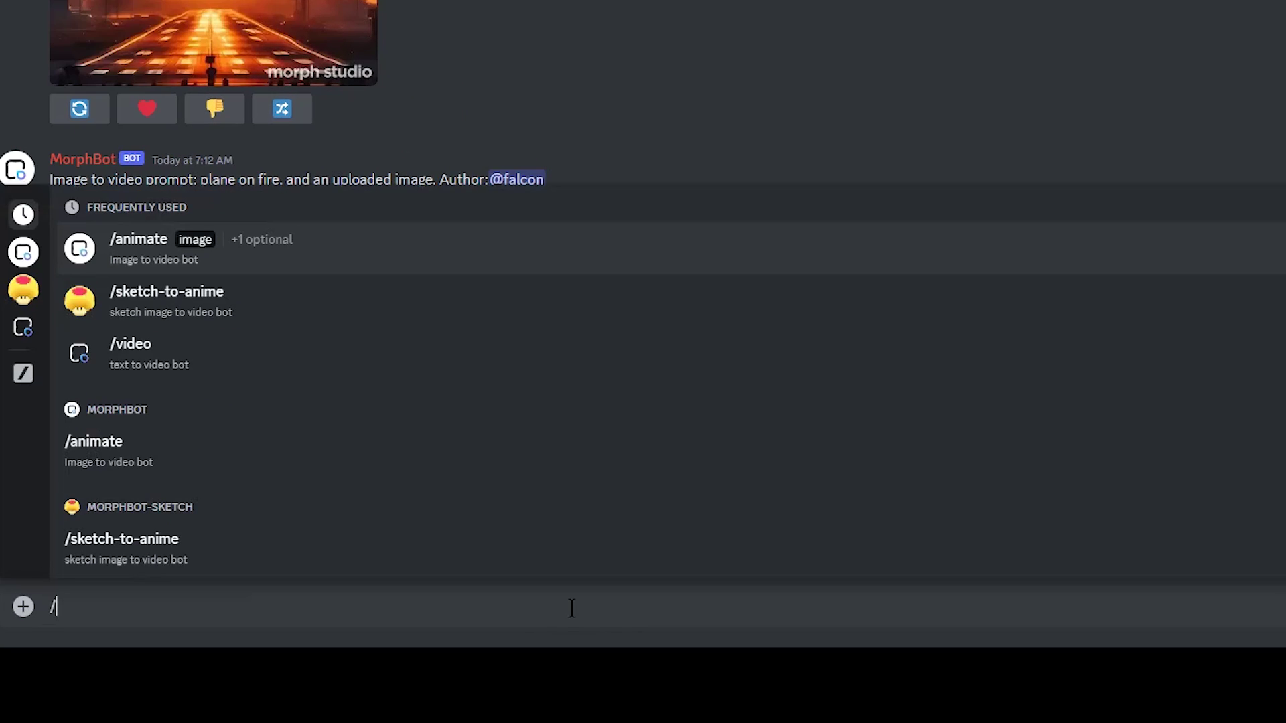
{"action": "left_click", "coordinate": [278, 456]}
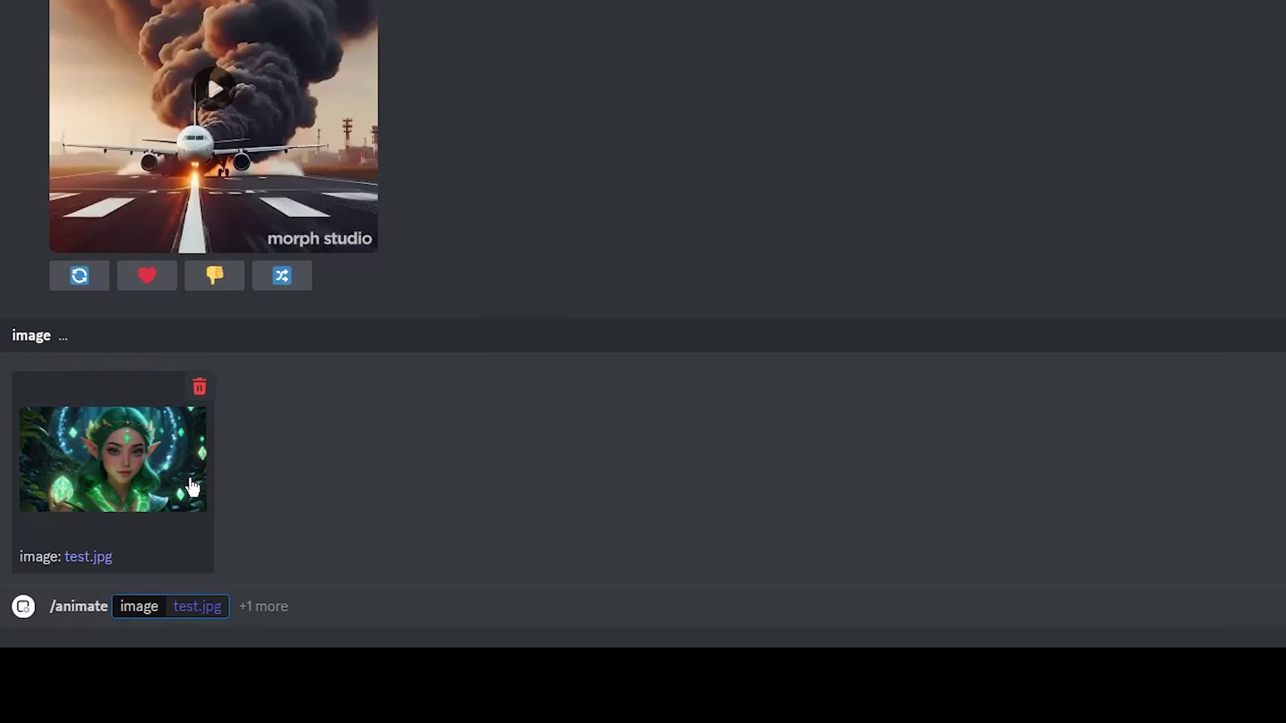
{"action": "left_click", "coordinate": [344, 608]}
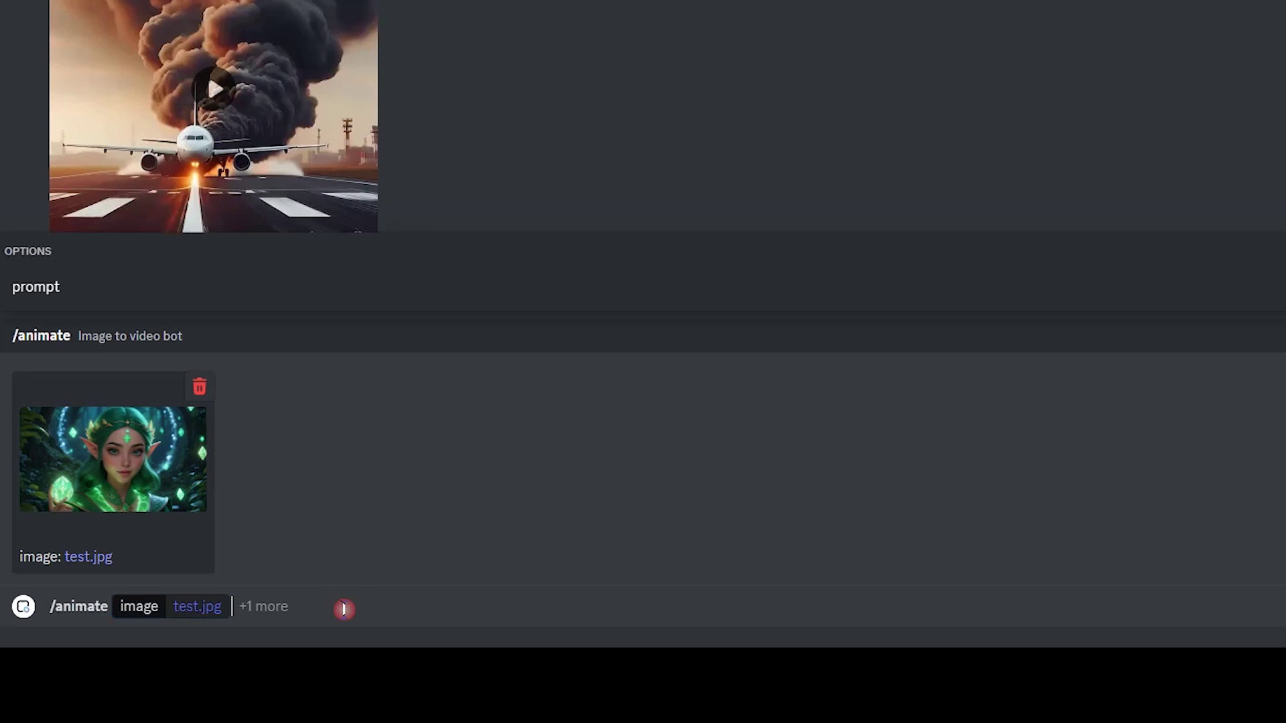
{"action": "left_click", "coordinate": [260, 290]}
{"action": "type", "text": "girl smiling"}
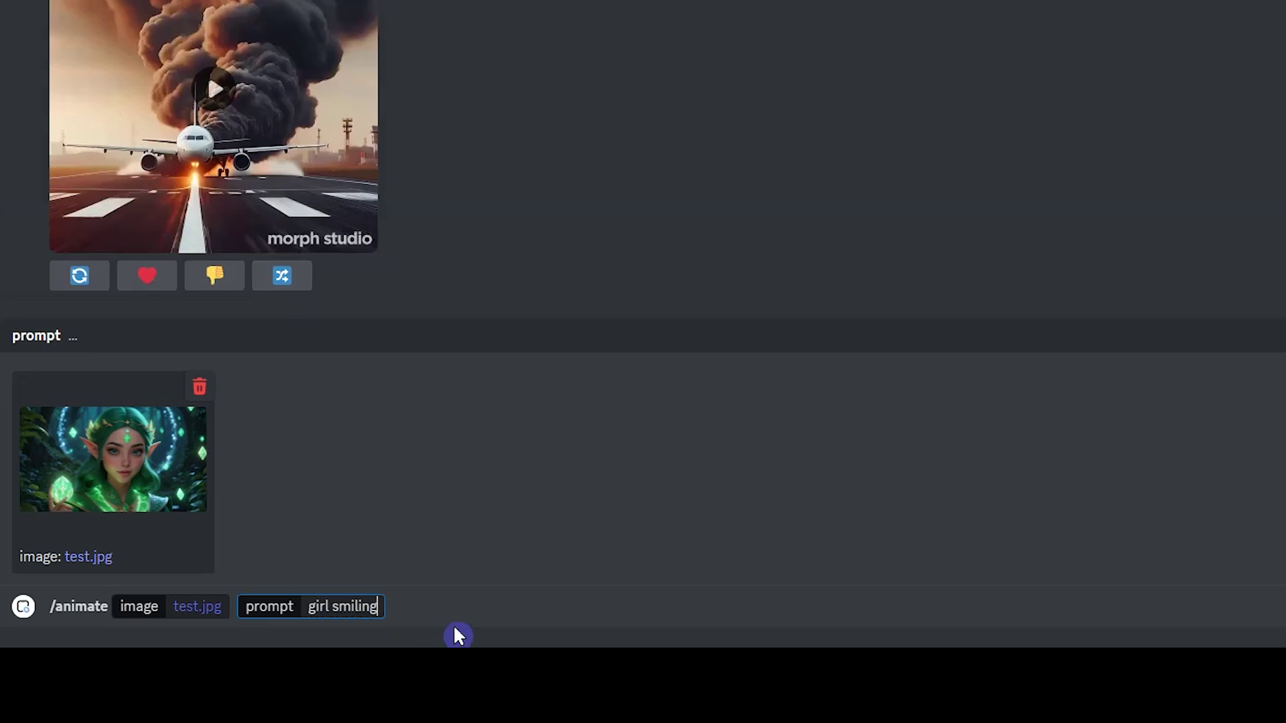
{"action": "left_click", "coordinate": [454, 610]}
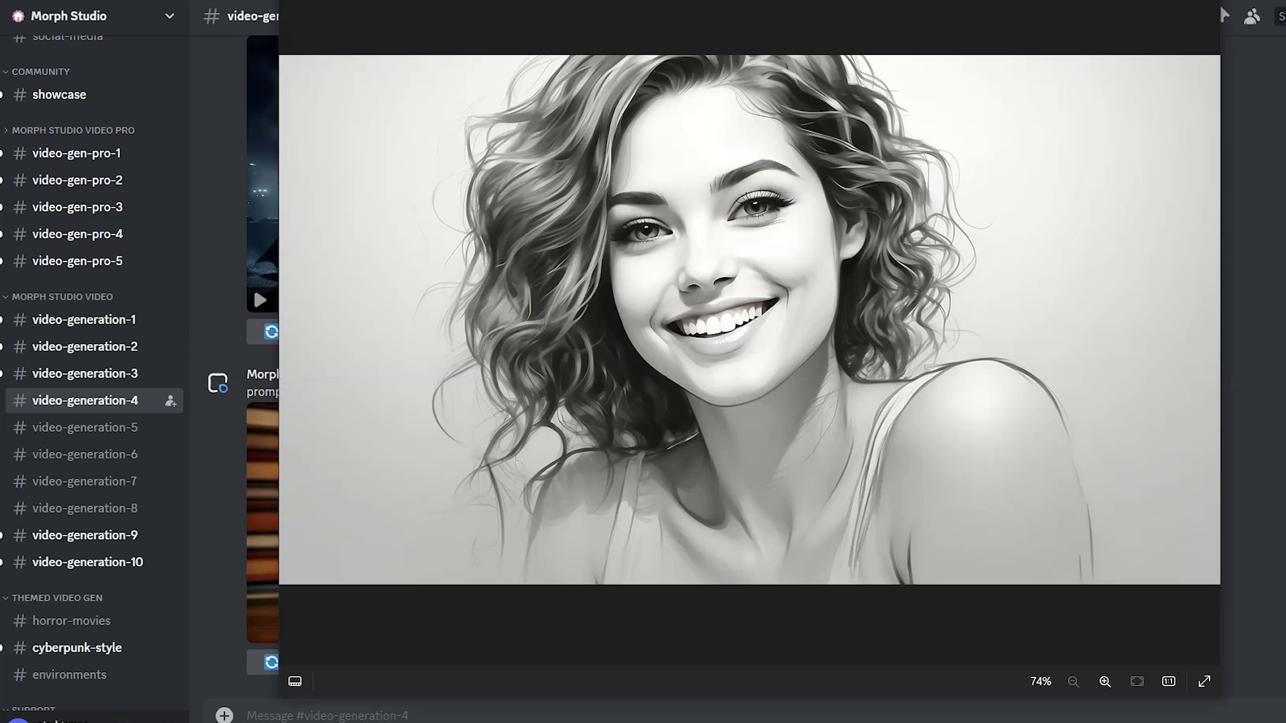
Step: Close the sketch preview and start a /sketch-to-anime command with sketch to anime.jpg attached as its image
{"action": "key", "text": "Escape"}
{"action": "type", "text": "/"}
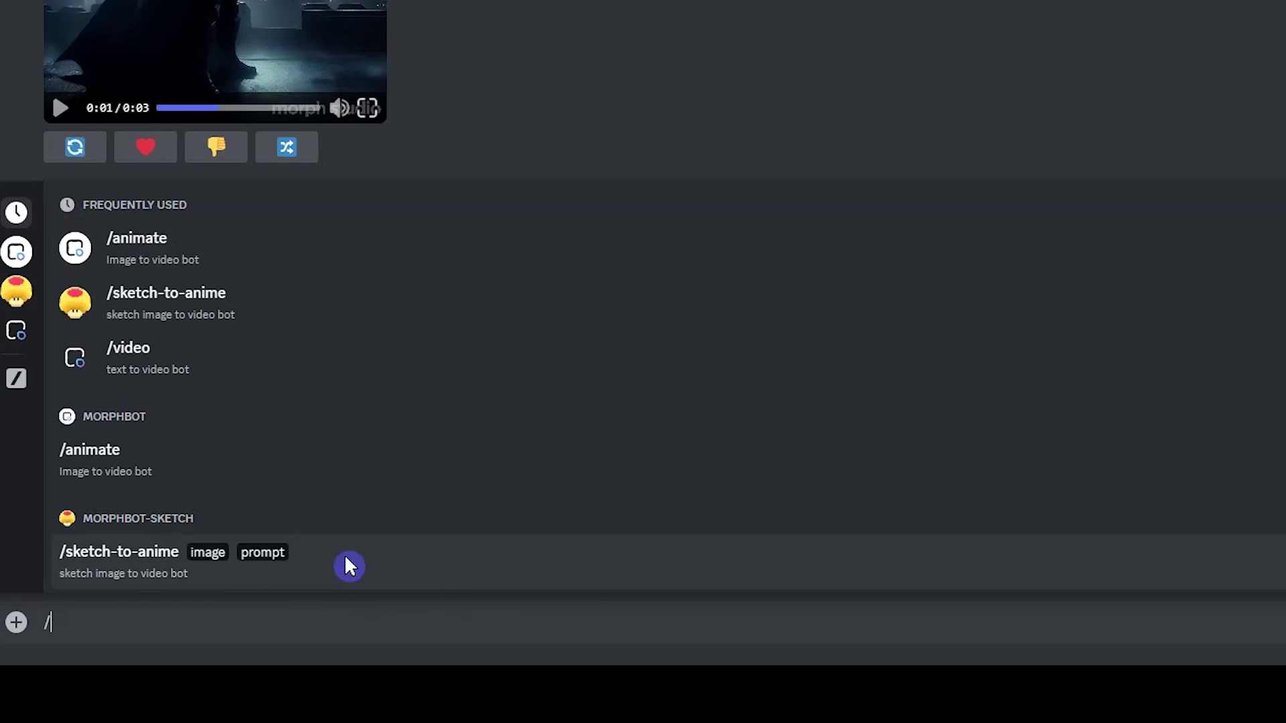
{"action": "left_click", "coordinate": [345, 561]}
{"action": "left_click_drag", "start_coordinate": [528, 631], "coordinate": [204, 482]}
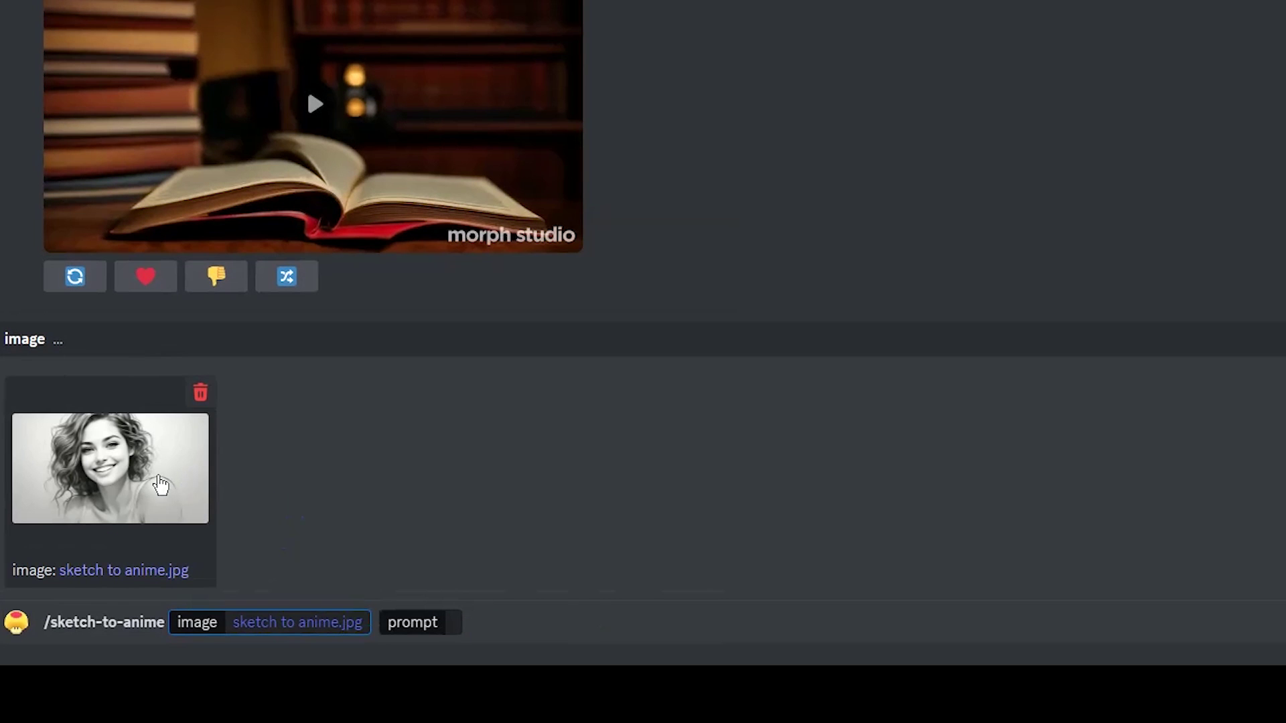
Step: Submit the sketch command with the prompt "beautiful girl smiling -motion 6", and play the generated video twice
{"action": "left_click", "coordinate": [458, 623]}
{"action": "type", "text": "beautiful girl smiling -motion 6"}
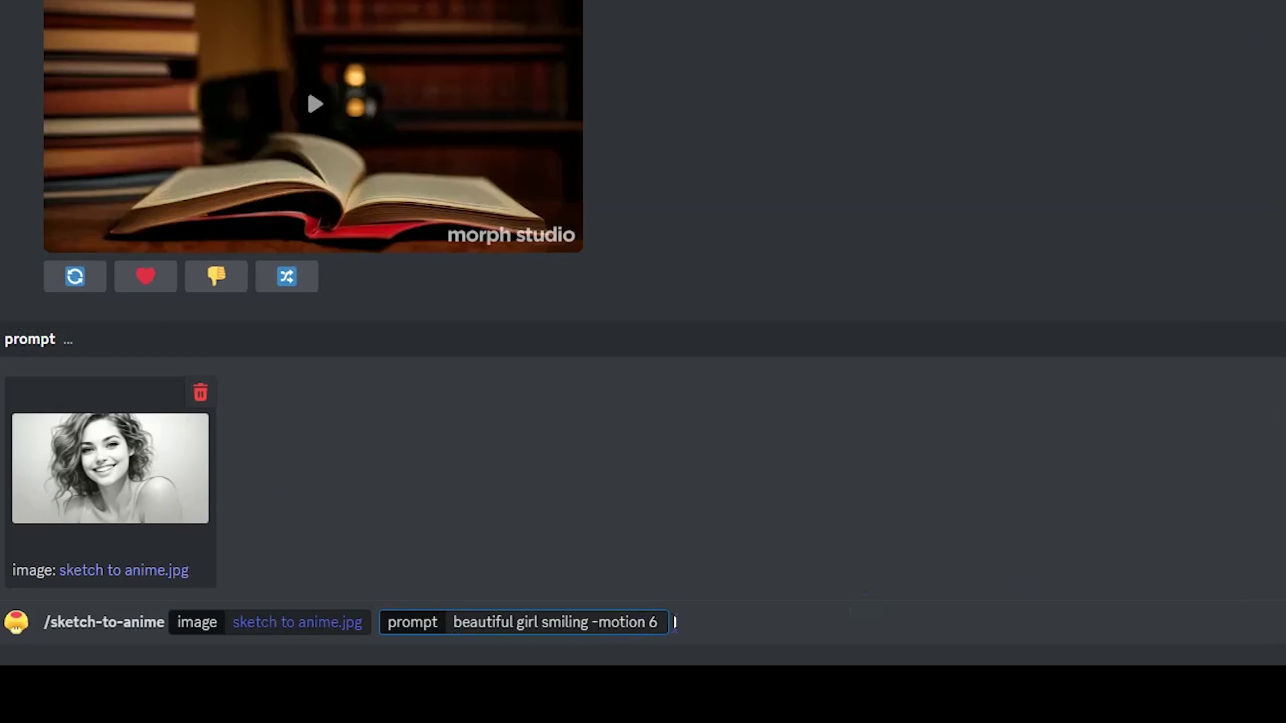
{"action": "key", "text": "Return"}
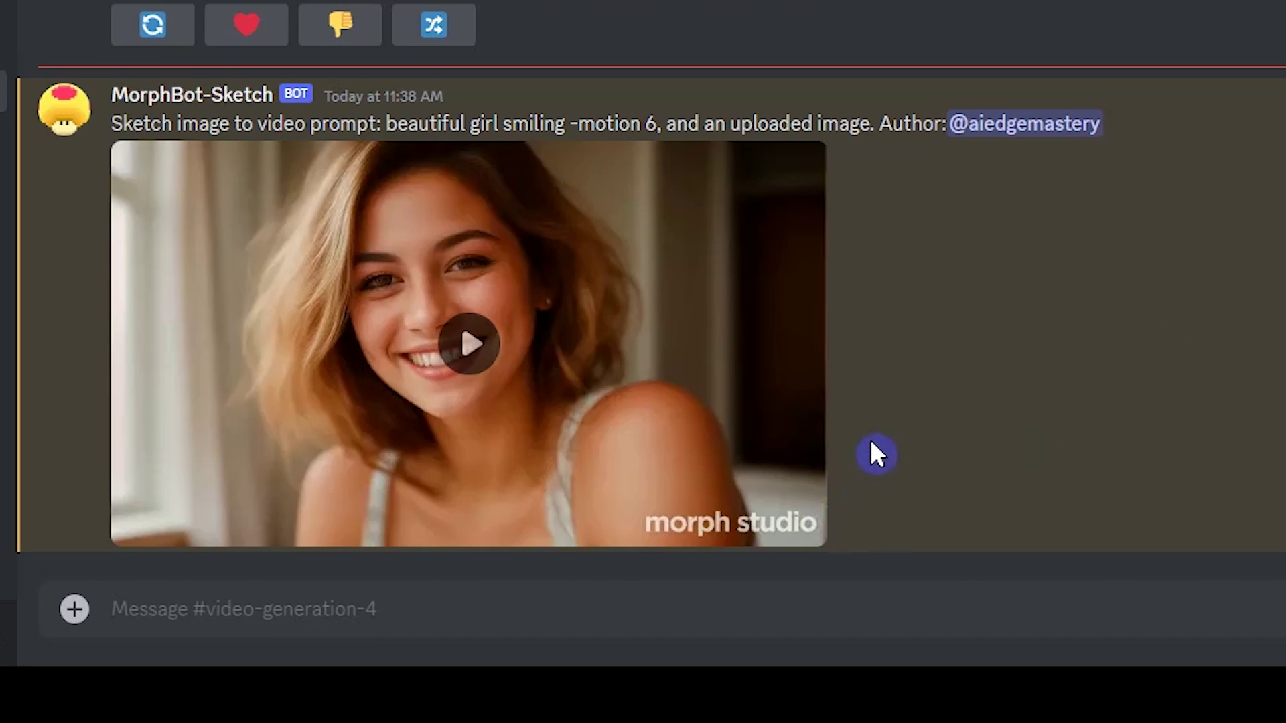
{"action": "left_click", "coordinate": [489, 356]}
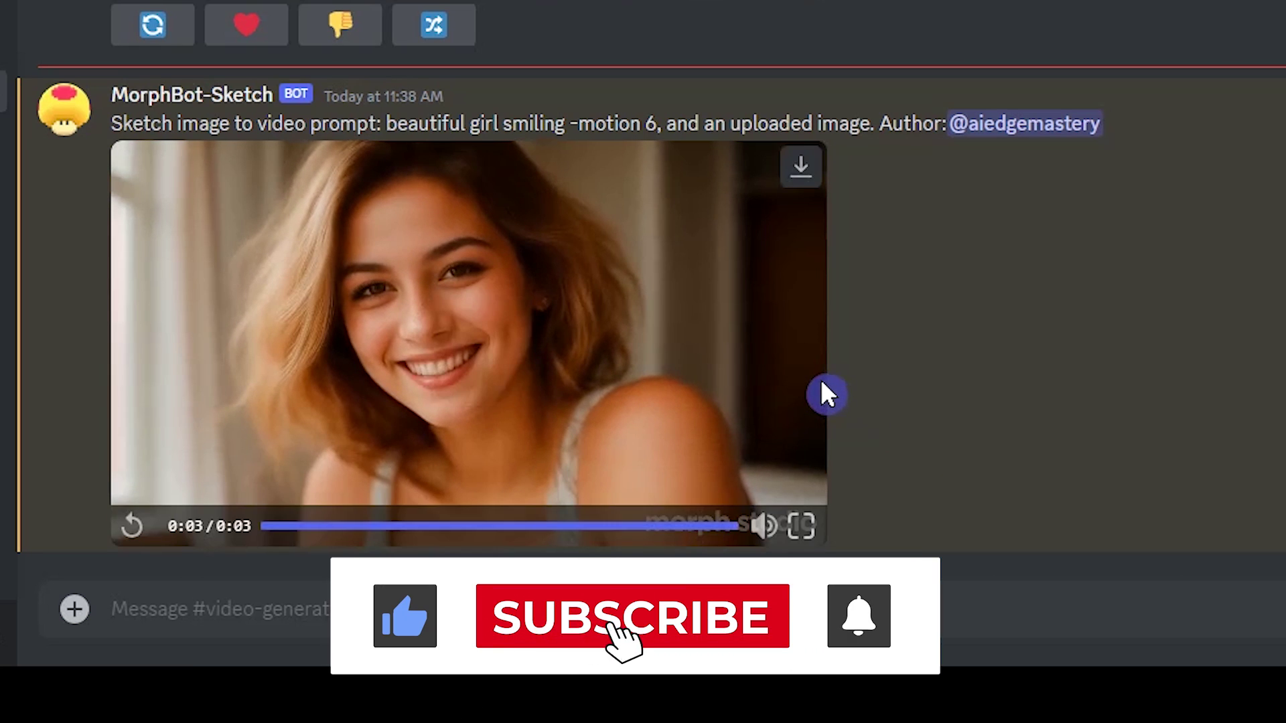
{"action": "left_click", "coordinate": [792, 368]}
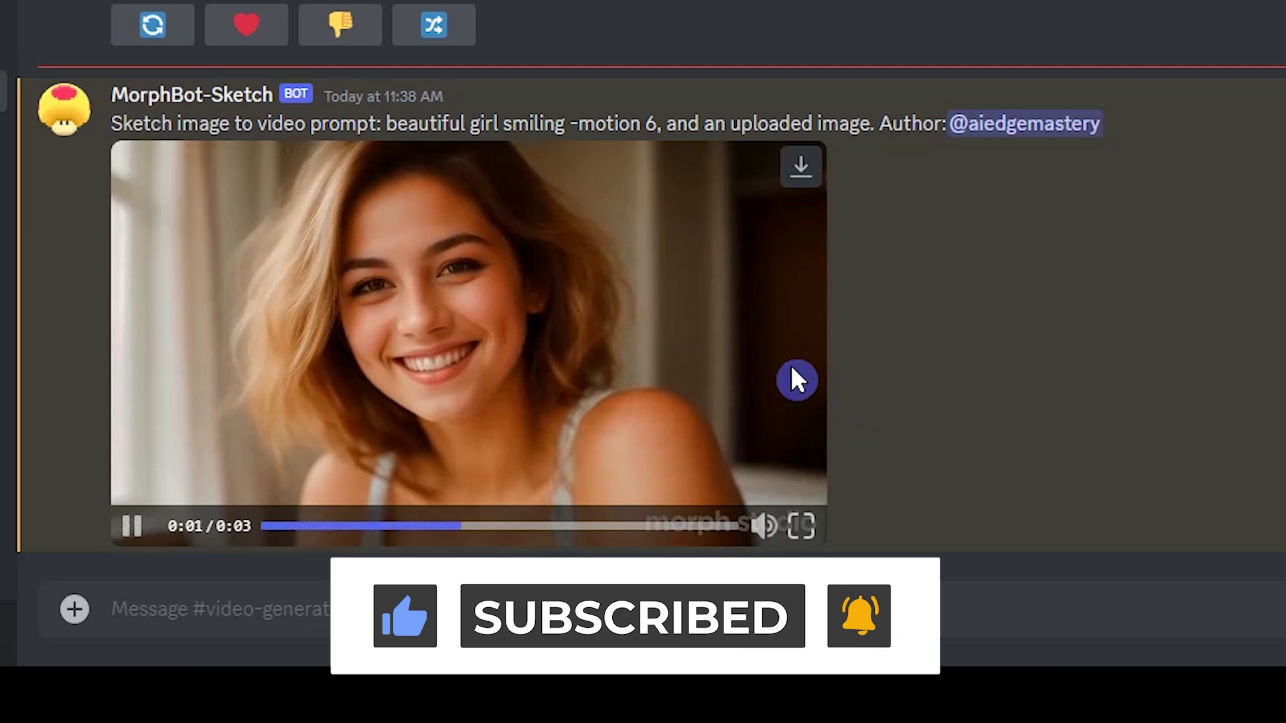